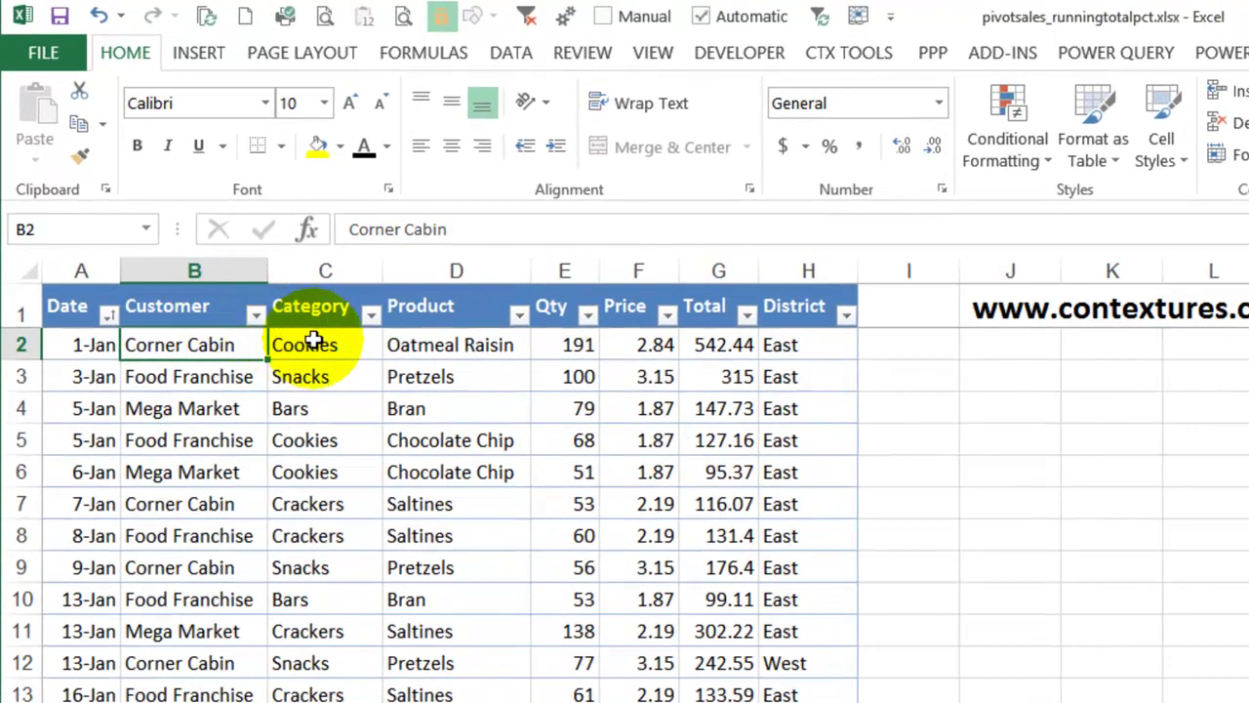
# - Create a PivotTable from the SalesData table, placed on the existing SalesPivot worksheet at cell B3
pyautogui.click(312, 342)
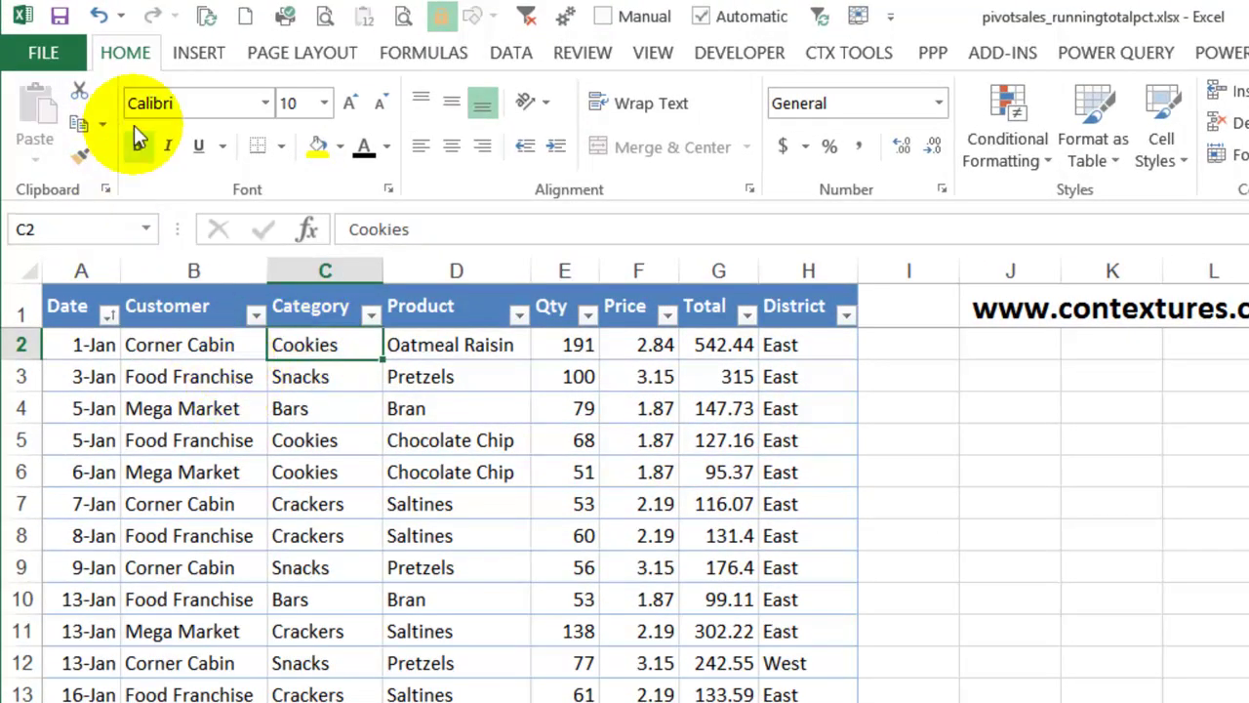
pyautogui.click(198, 56)
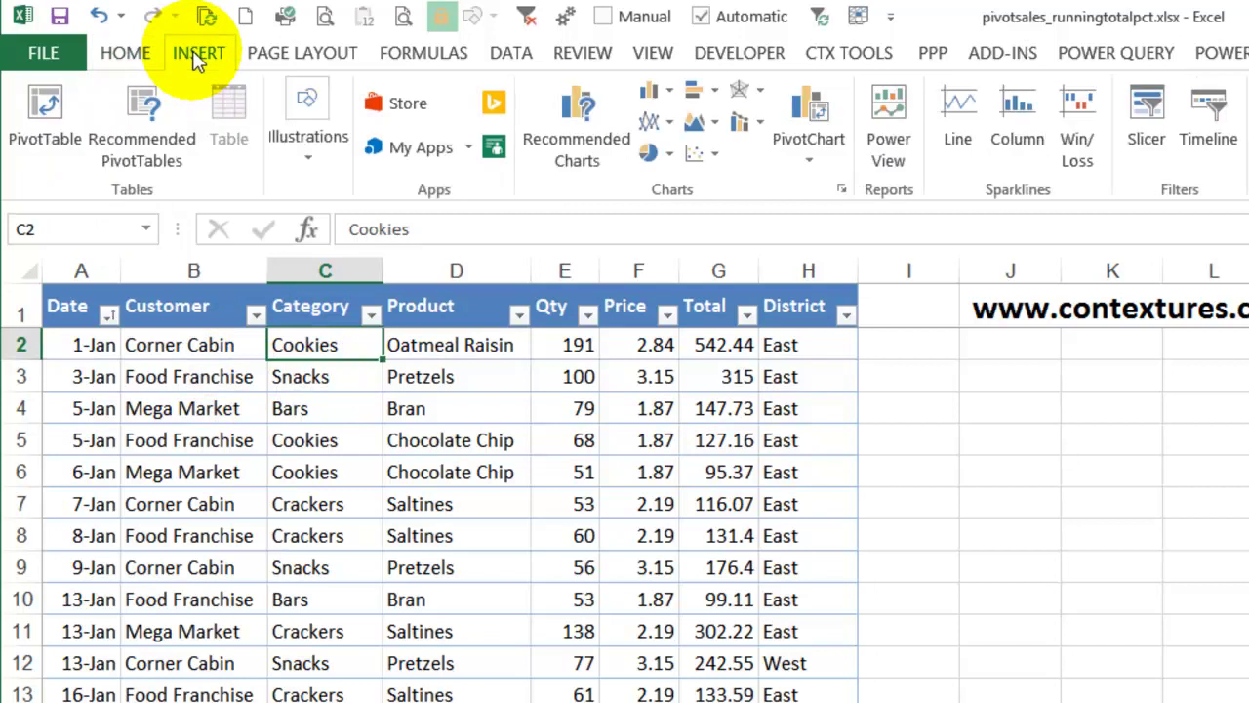
pyautogui.click(41, 107)
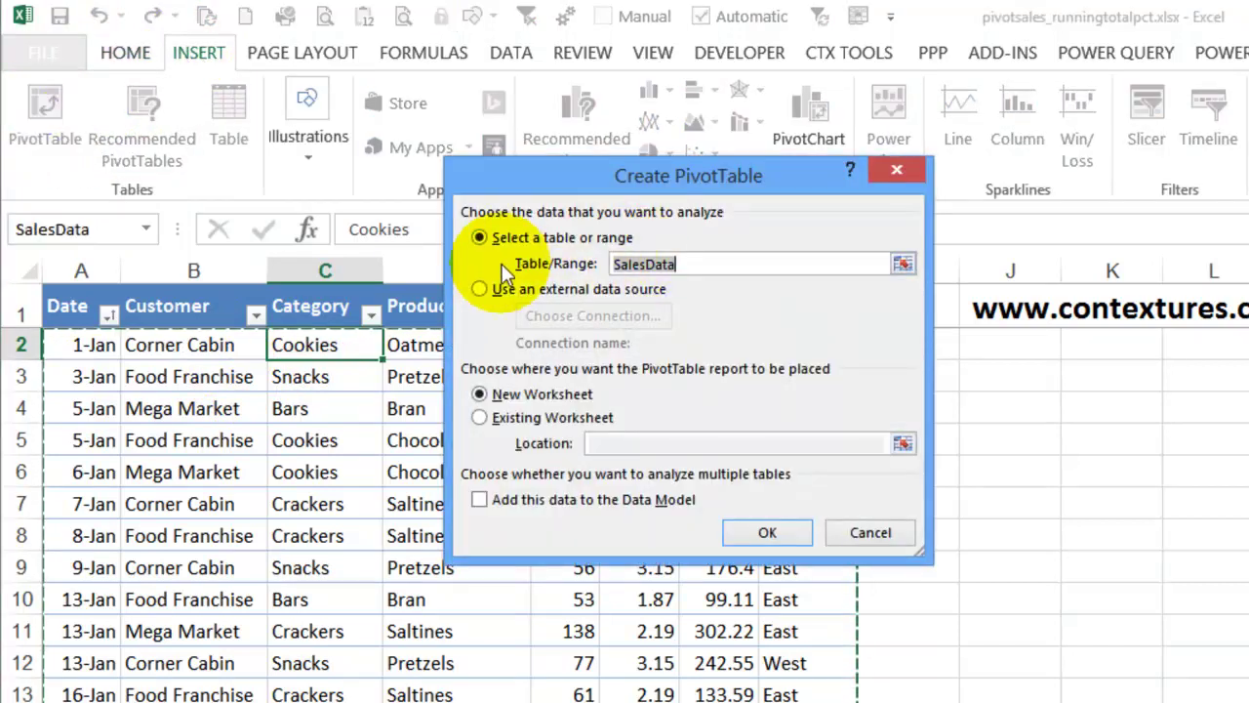
pyautogui.click(688, 265)
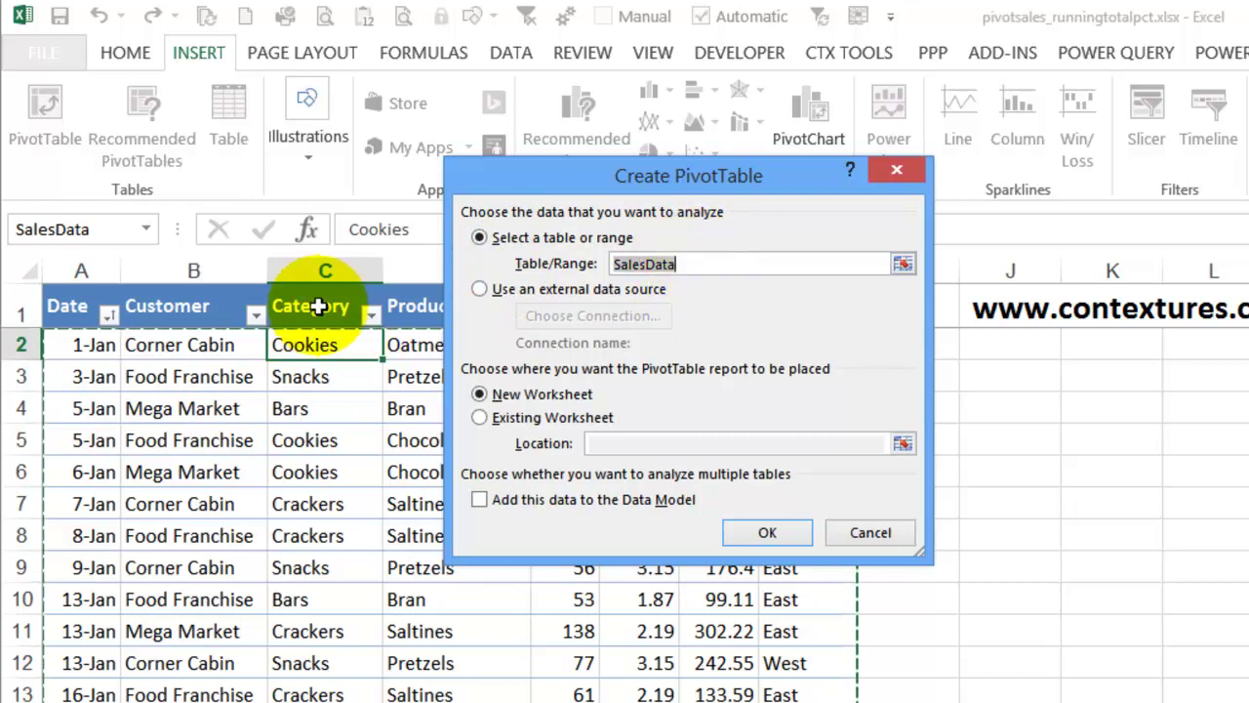
pyautogui.click(707, 257)
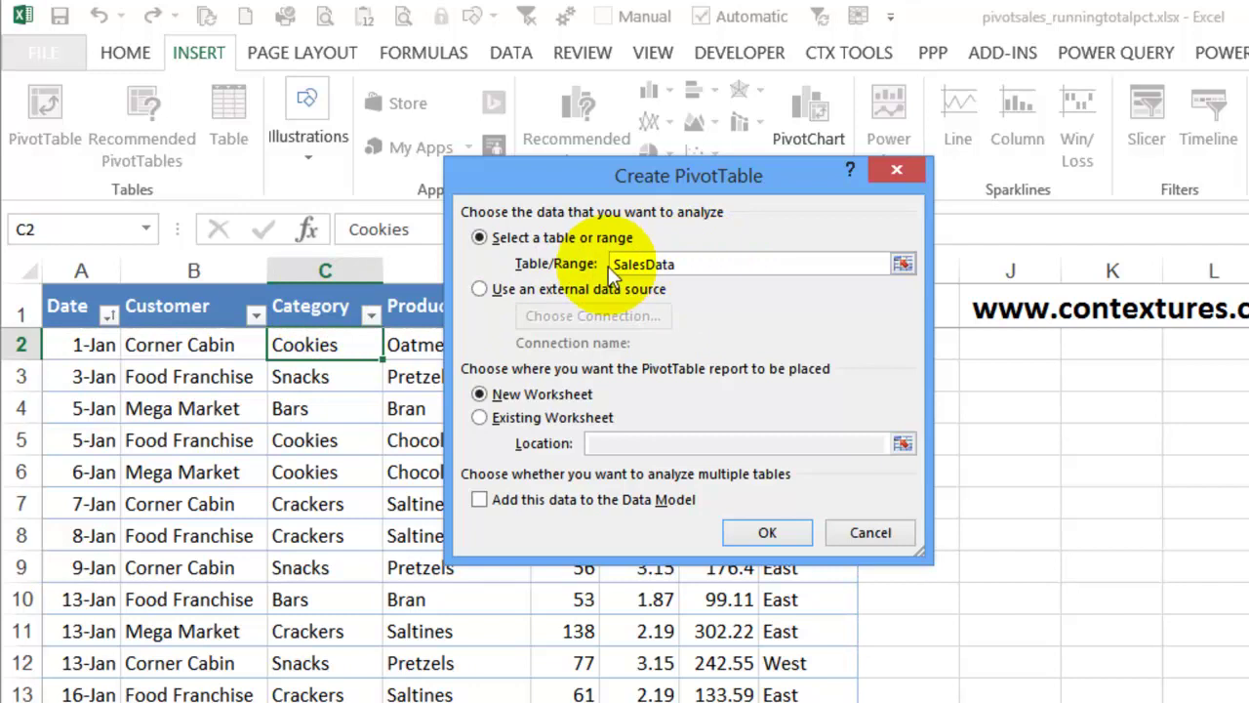
pyautogui.click(480, 417)
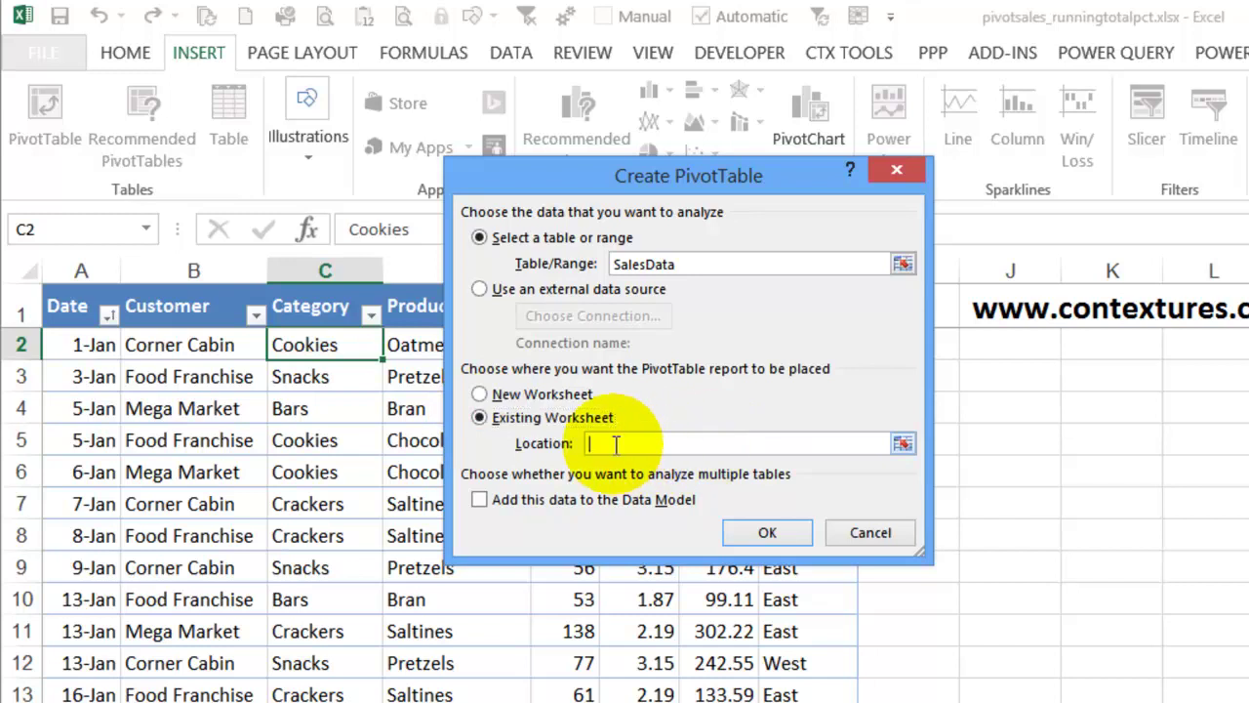
pyautogui.click(904, 444)
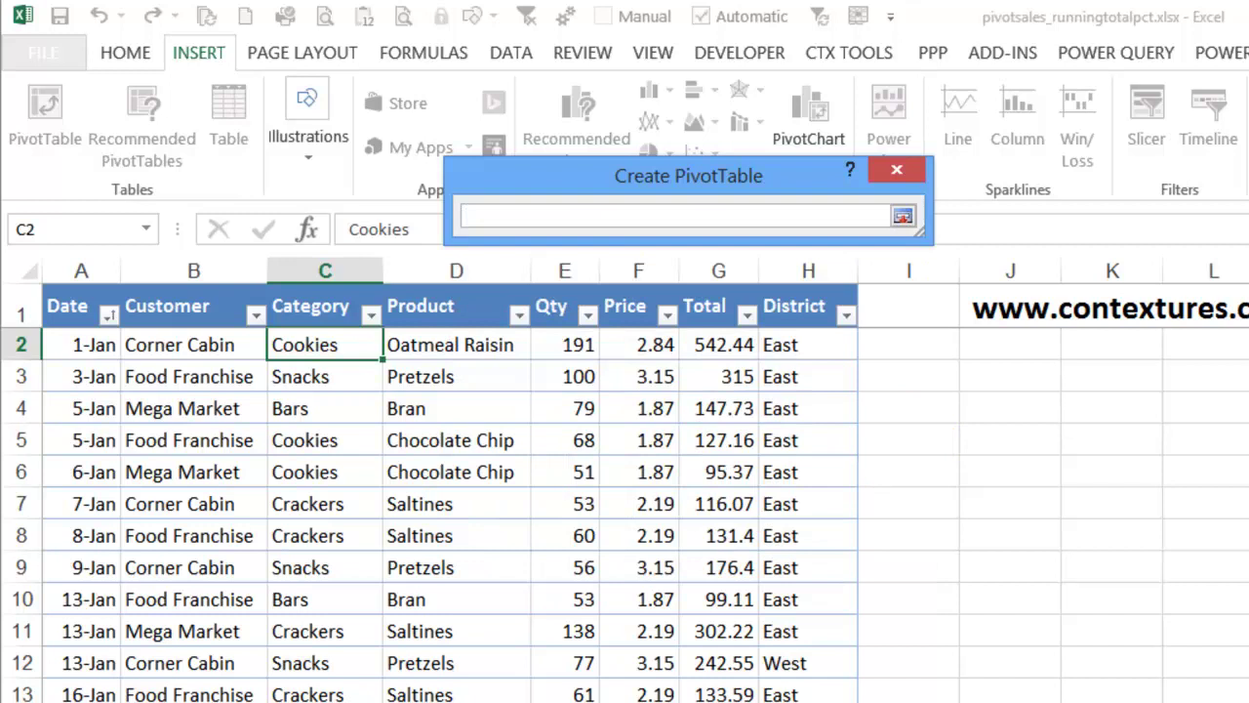
pyautogui.hotkey('ctrl', 'pagedown')
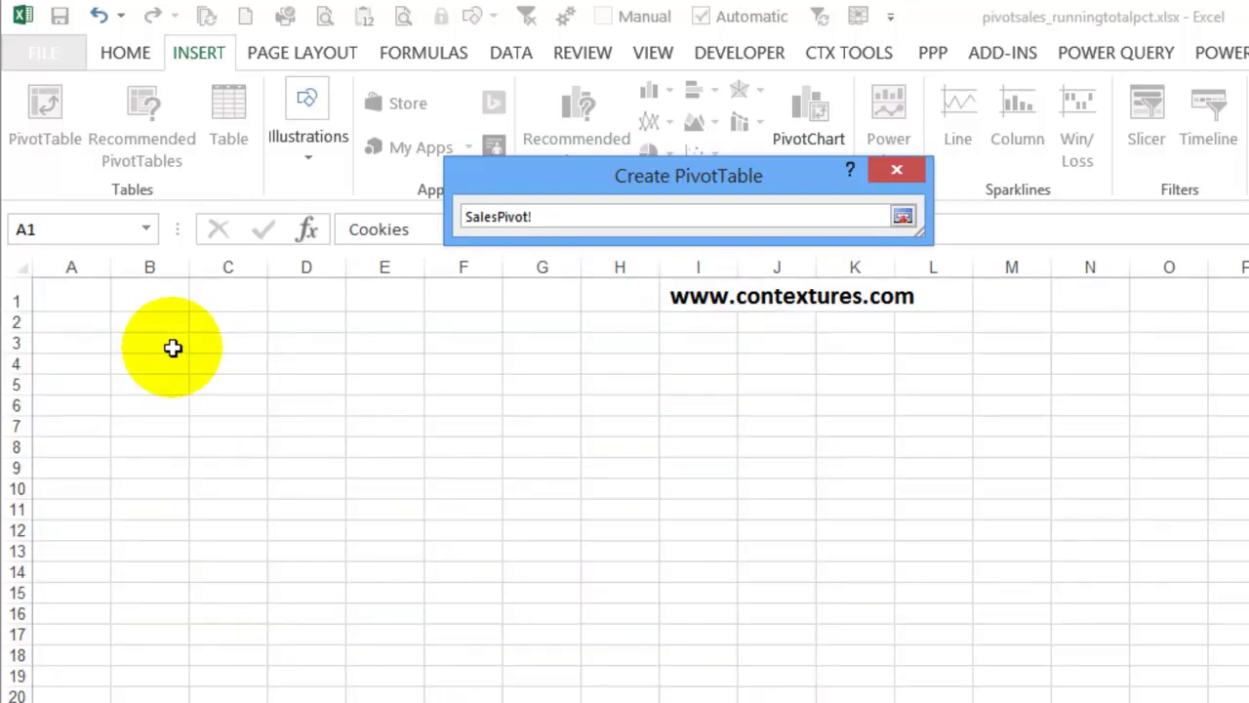
pyautogui.click(173, 349)
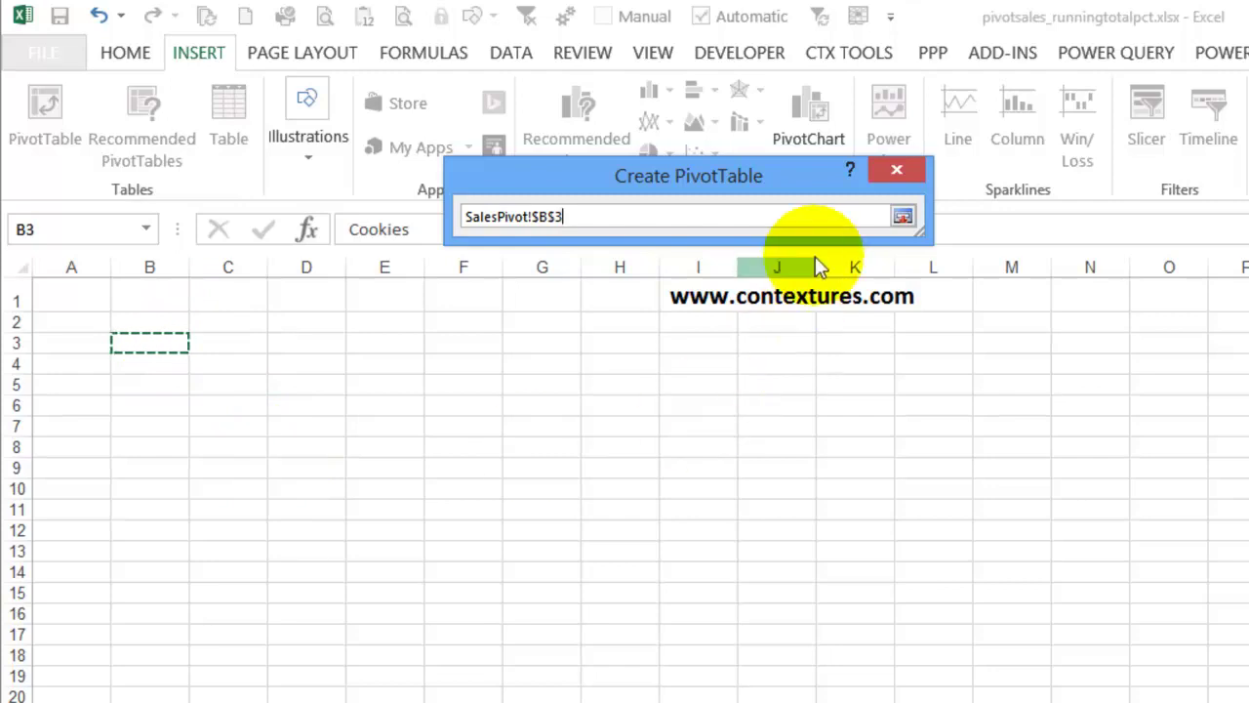
pyautogui.click(904, 217)
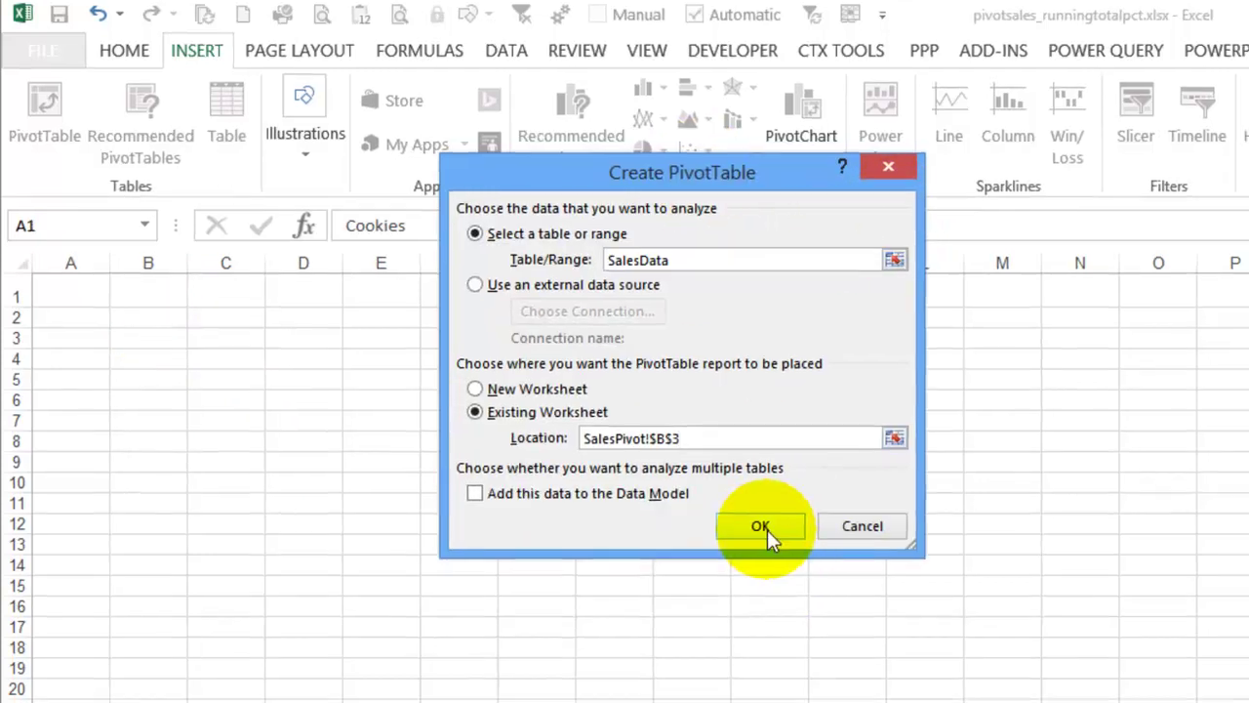
pyautogui.click(767, 532)
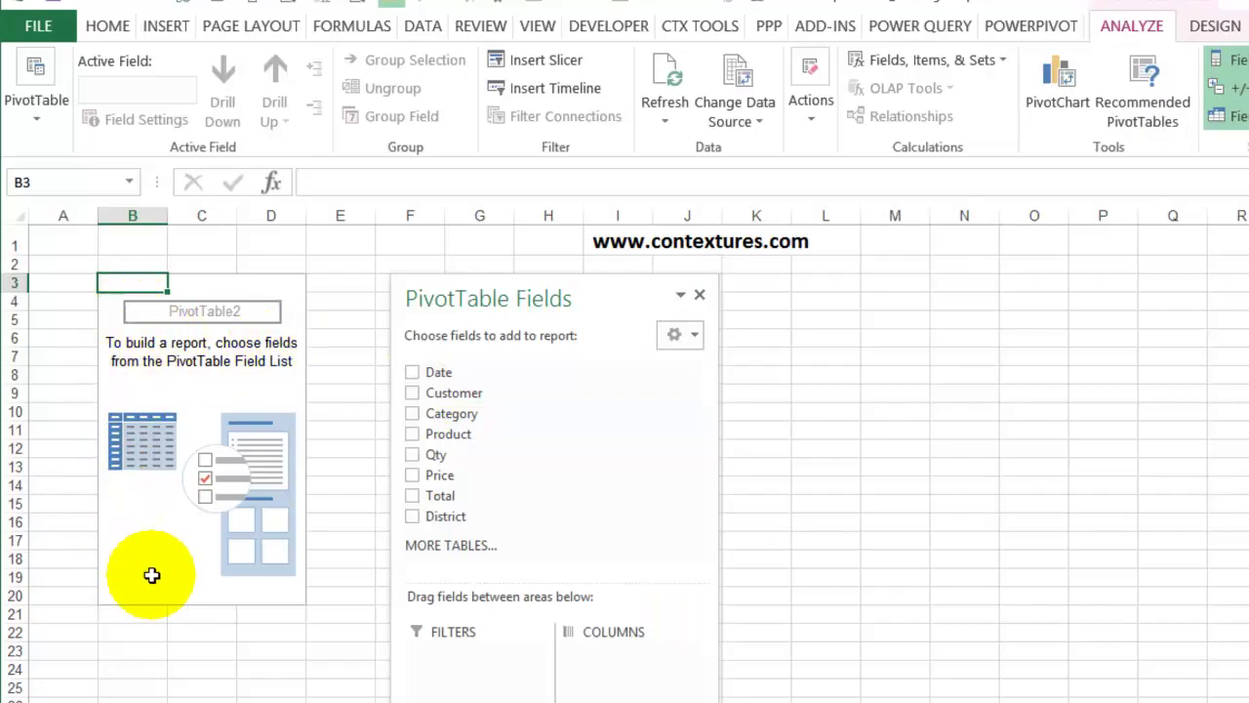
# - Add Product as the row field and Total as the value field, moving the field list clear of the ribbon-side data
pyautogui.click(414, 435)
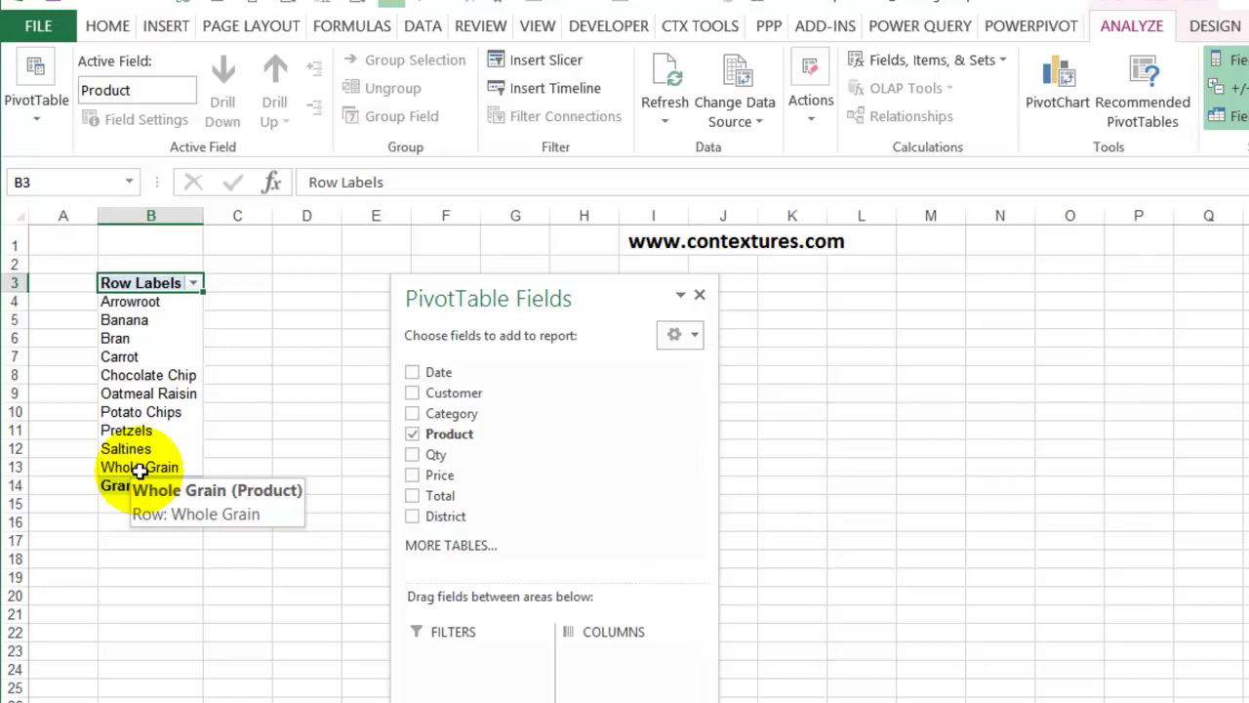
pyautogui.click(414, 496)
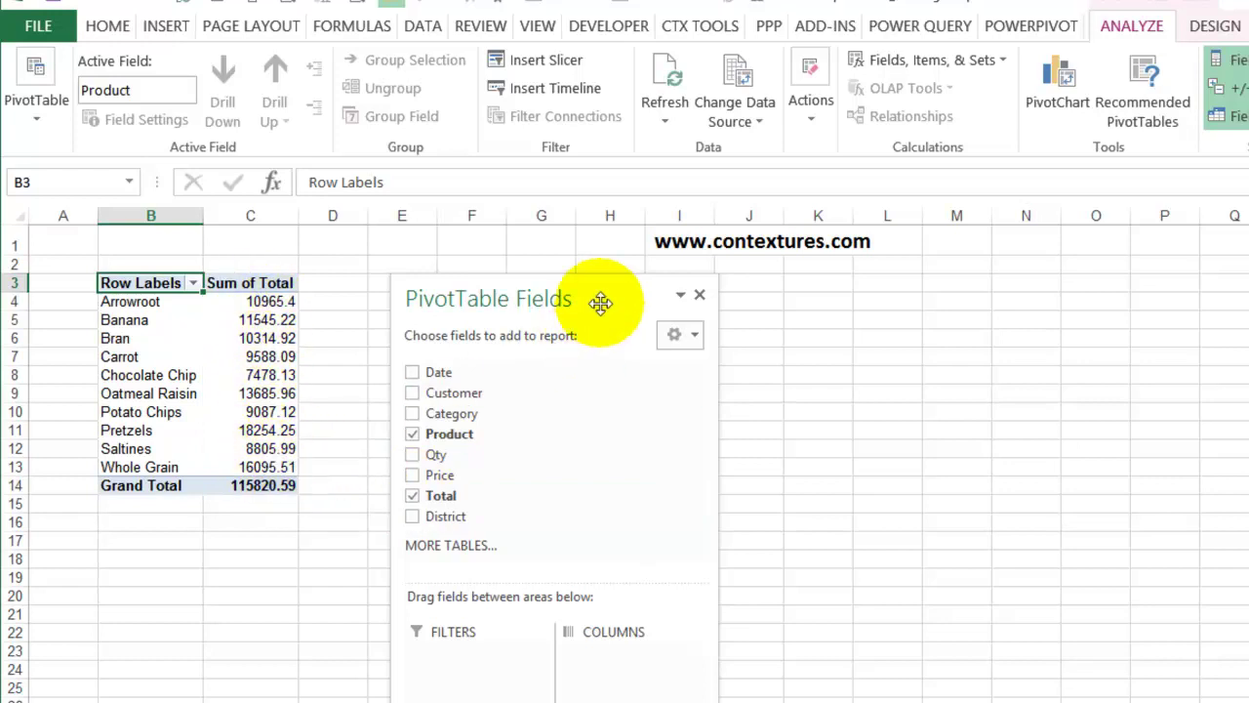
pyautogui.moveTo(601, 303); pyautogui.dragTo(576, 74)
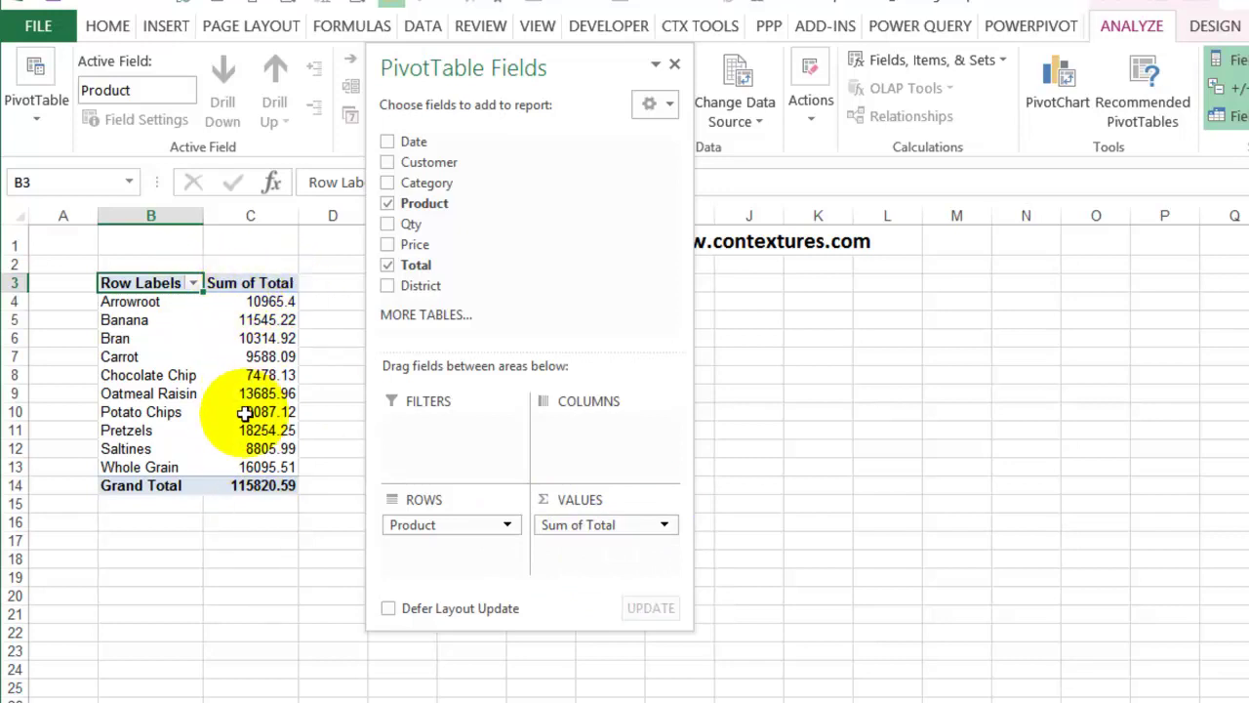
# - Sort the products by Sum of Total from largest to smallest
pyautogui.moveTo(251, 475)
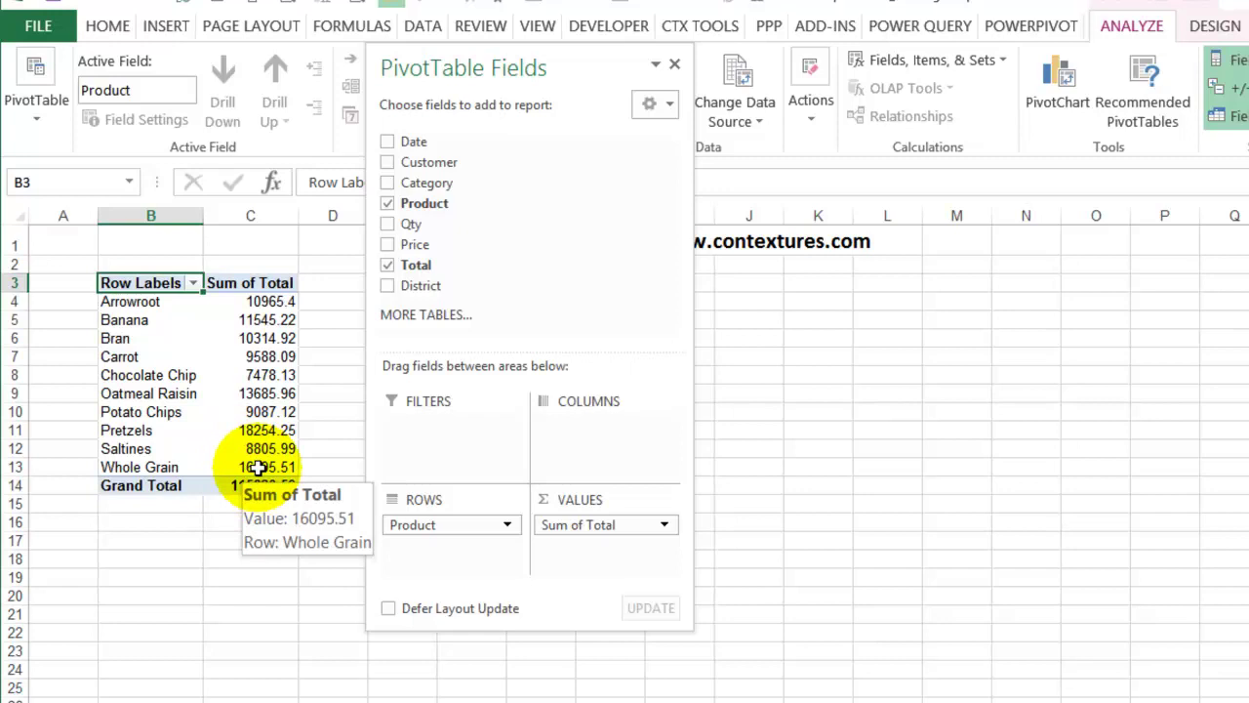
pyautogui.moveTo(262, 300)
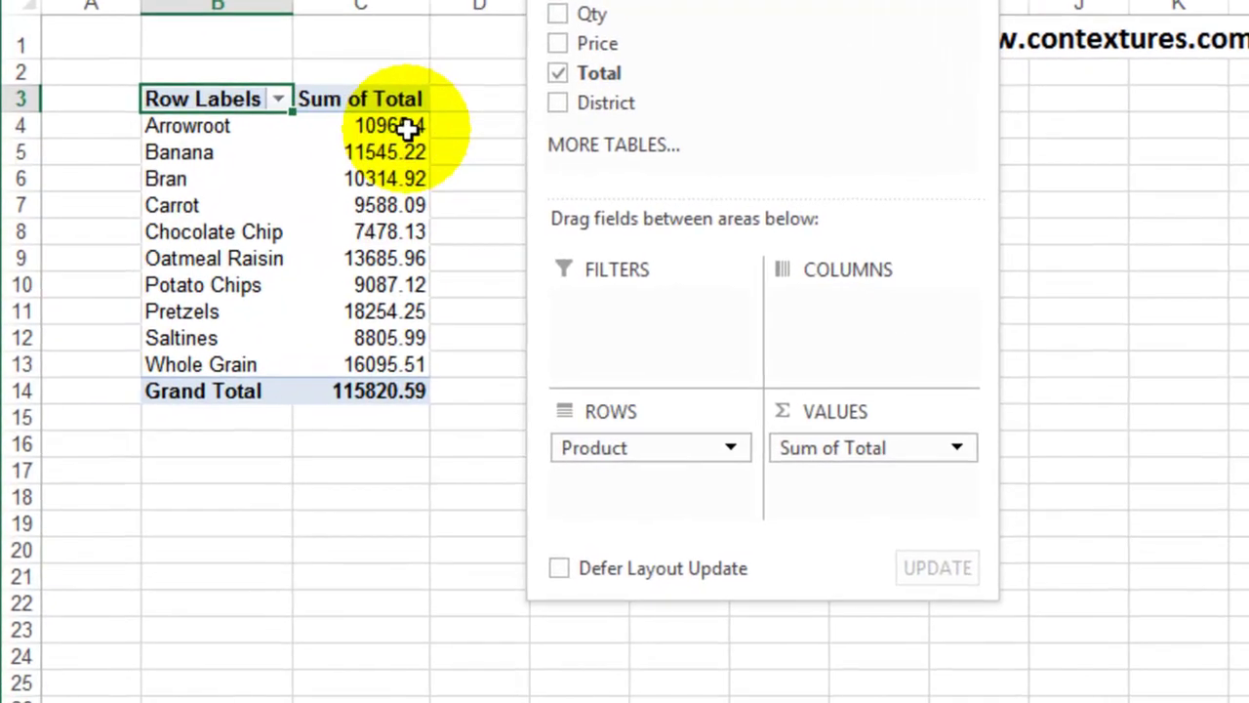
pyautogui.rightClick(388, 129)
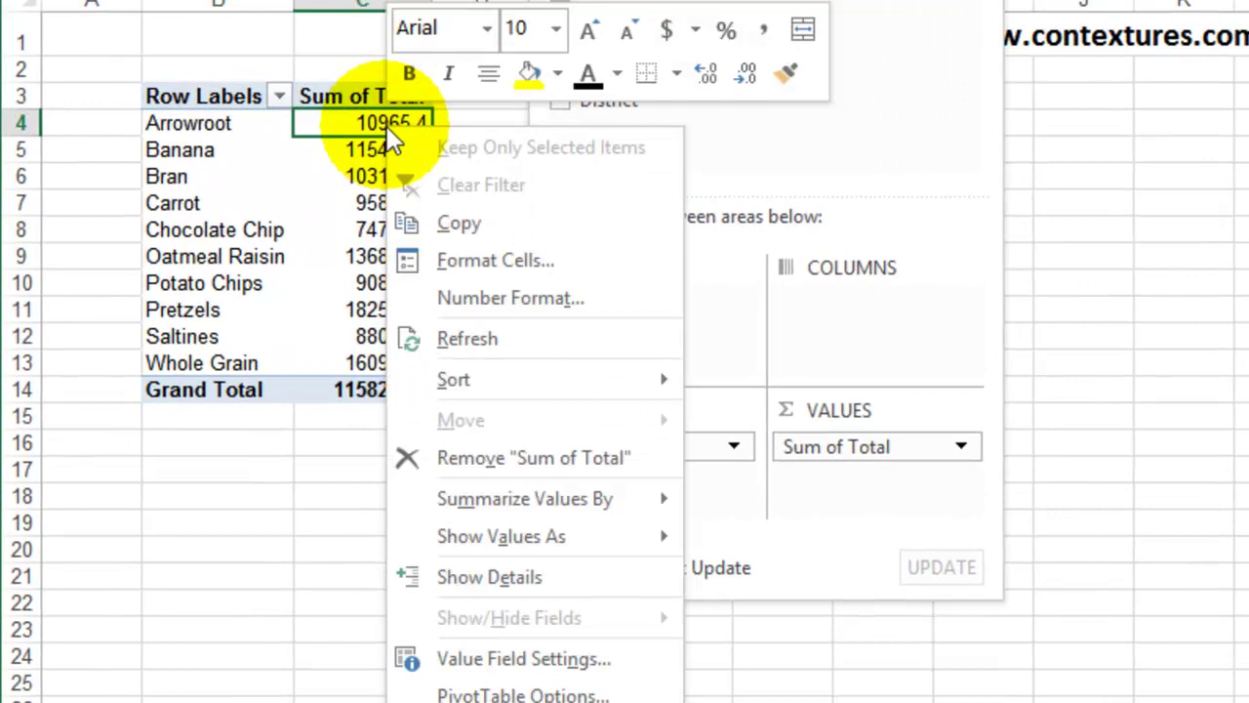
pyautogui.moveTo(462, 381)
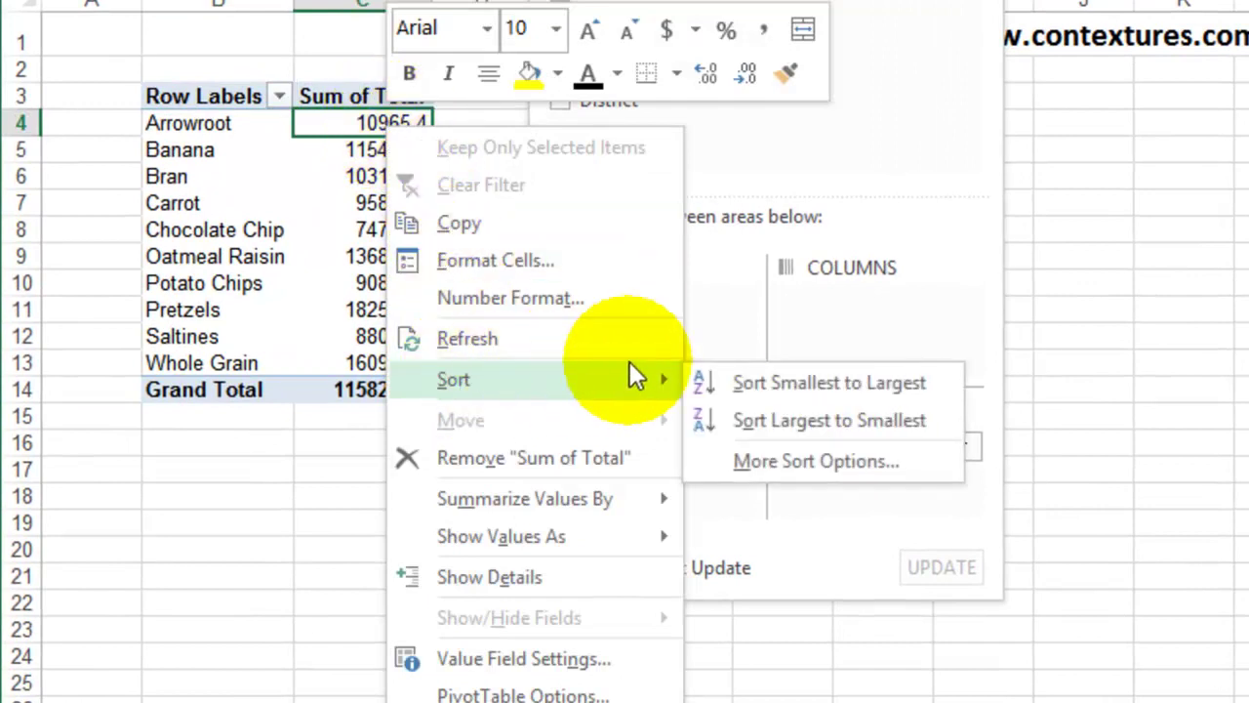
pyautogui.click(770, 419)
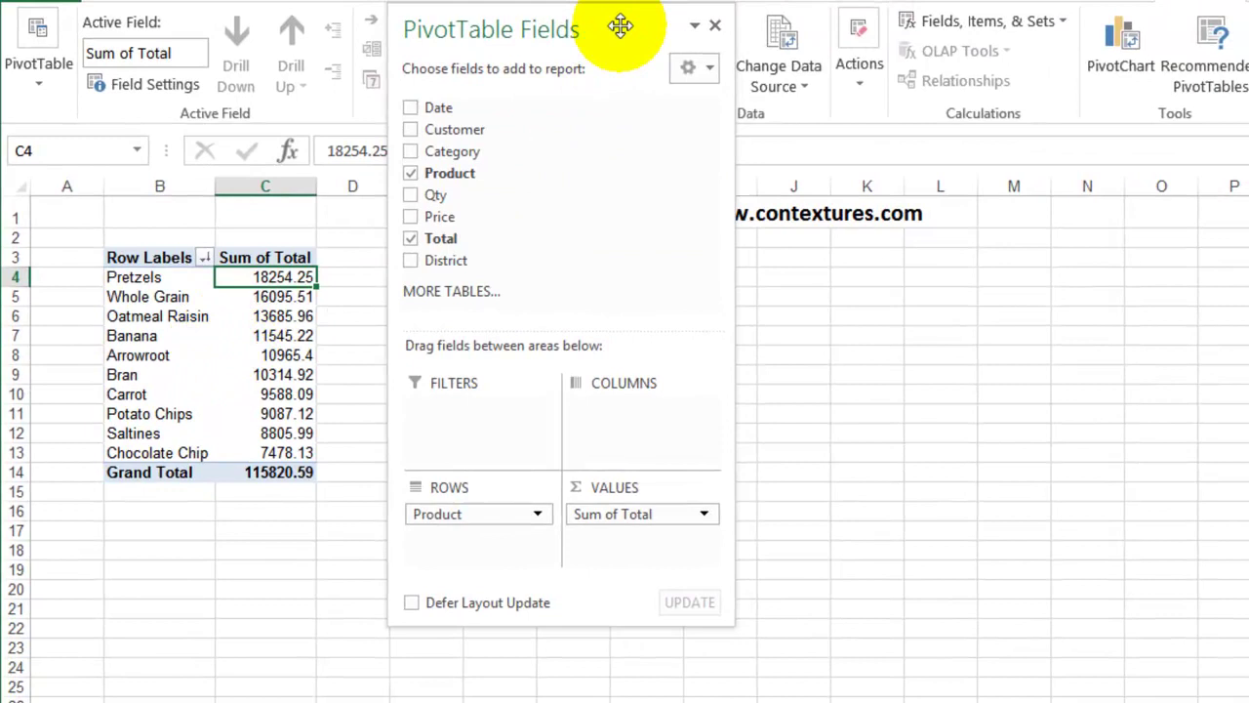
# - Dock the PivotTable field list beside the worksheet and add the Total field to the values a second time
pyautogui.moveTo(621, 26); pyautogui.dragTo(1103, 137)
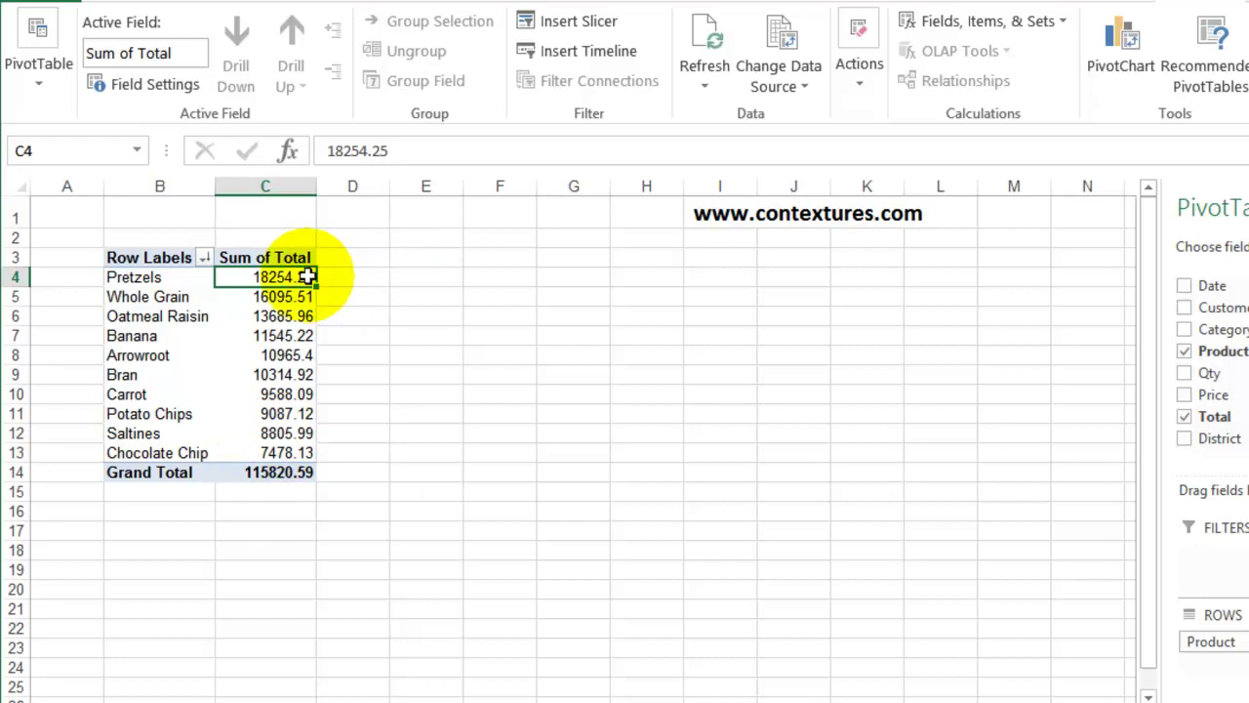
pyautogui.moveTo(283, 278)
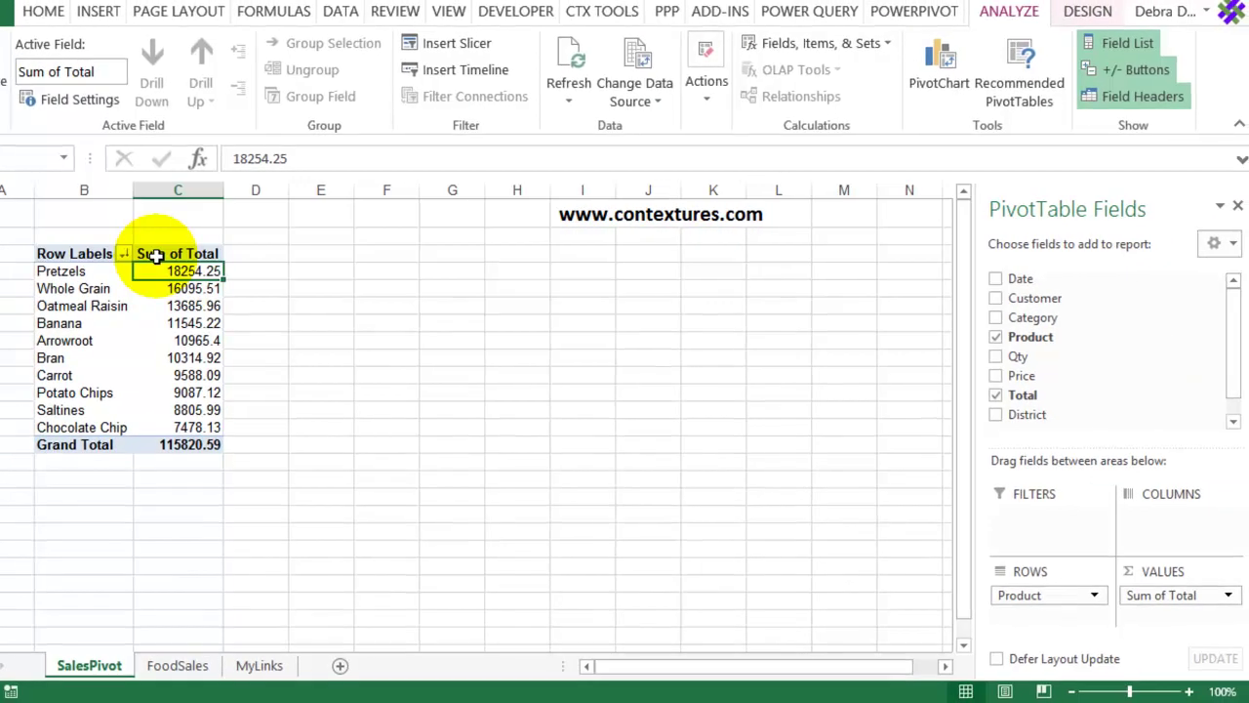
pyautogui.moveTo(182, 271)
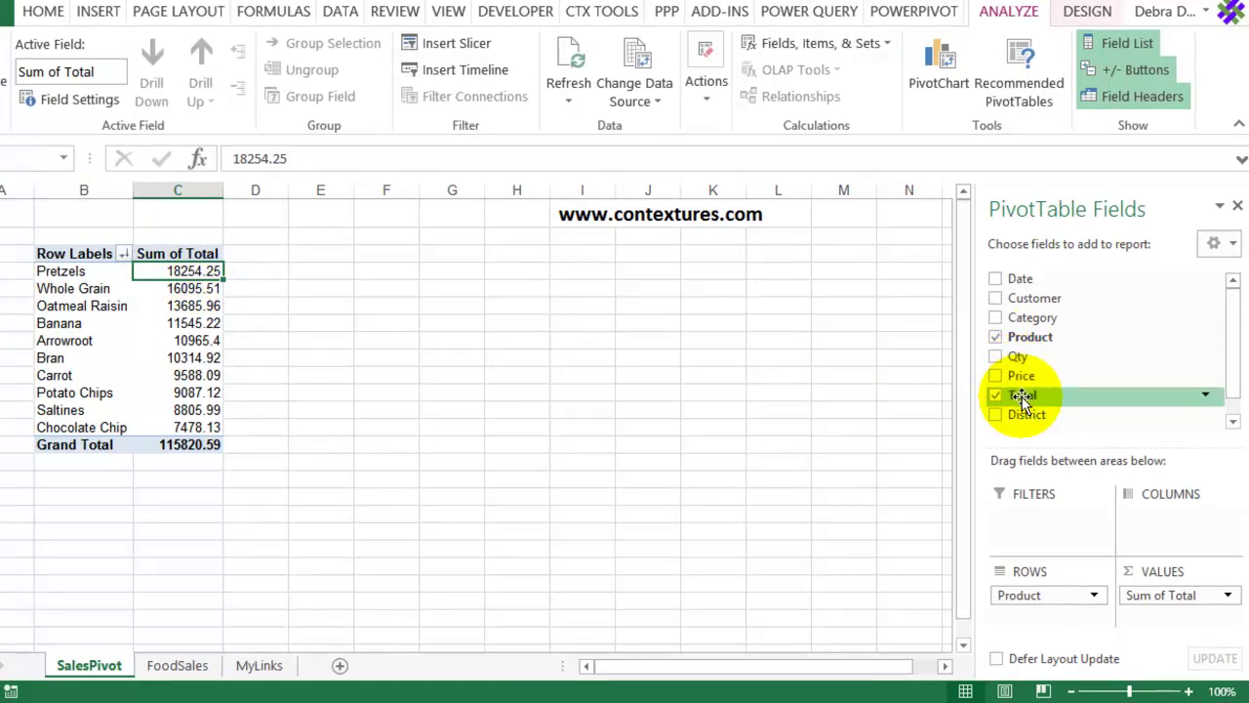
pyautogui.moveTo(1020, 400); pyautogui.dragTo(1151, 627)
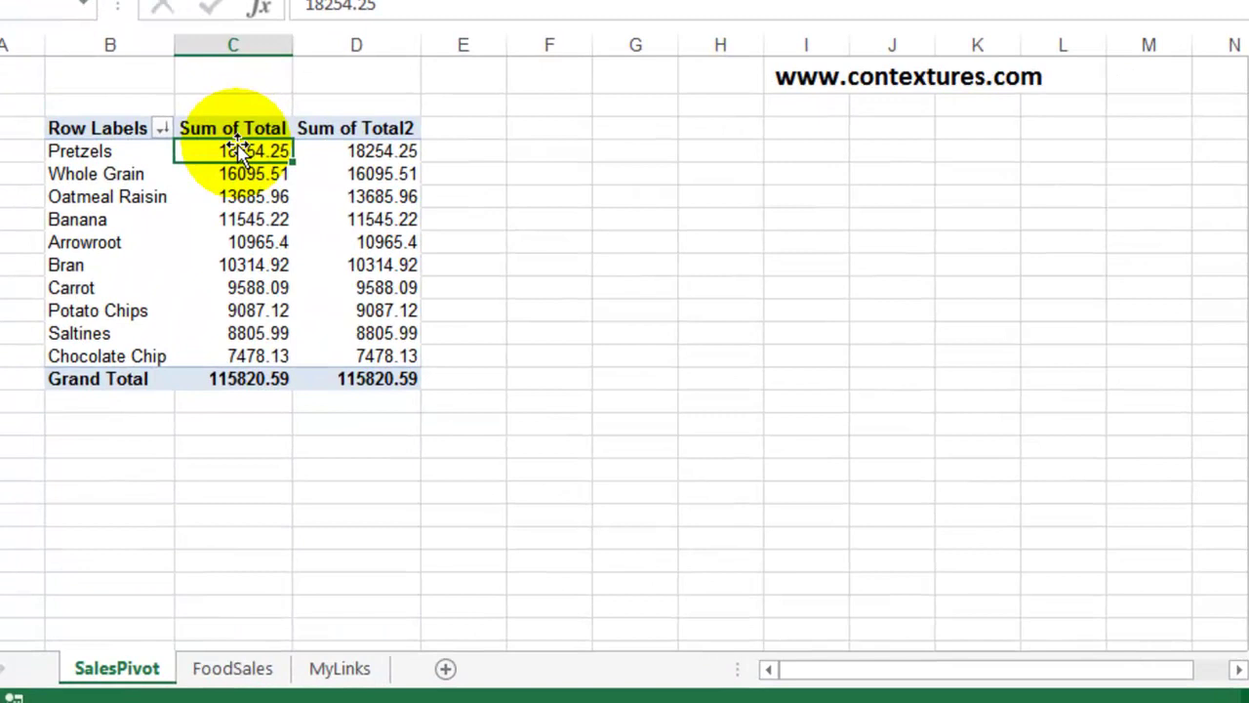
# - Show the Sum of Total2 values as % Running Total In, with Product as the base field
pyautogui.rightClick(328, 195)
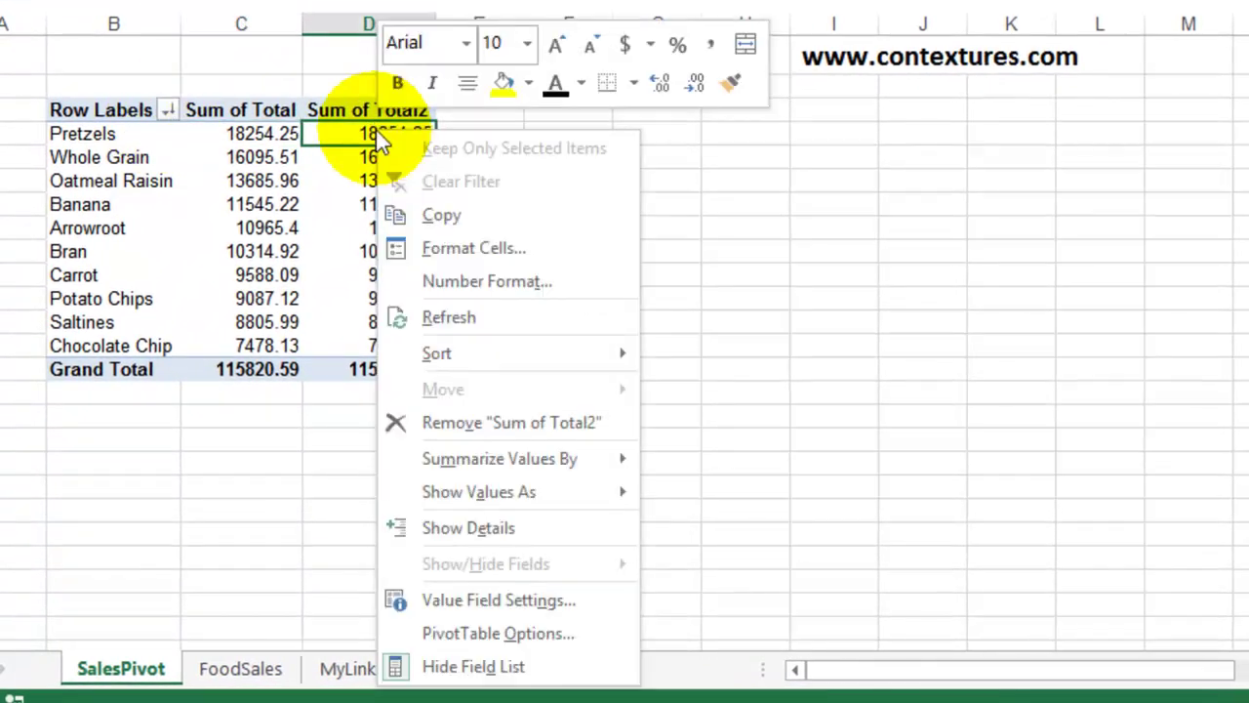
pyautogui.moveTo(512, 487)
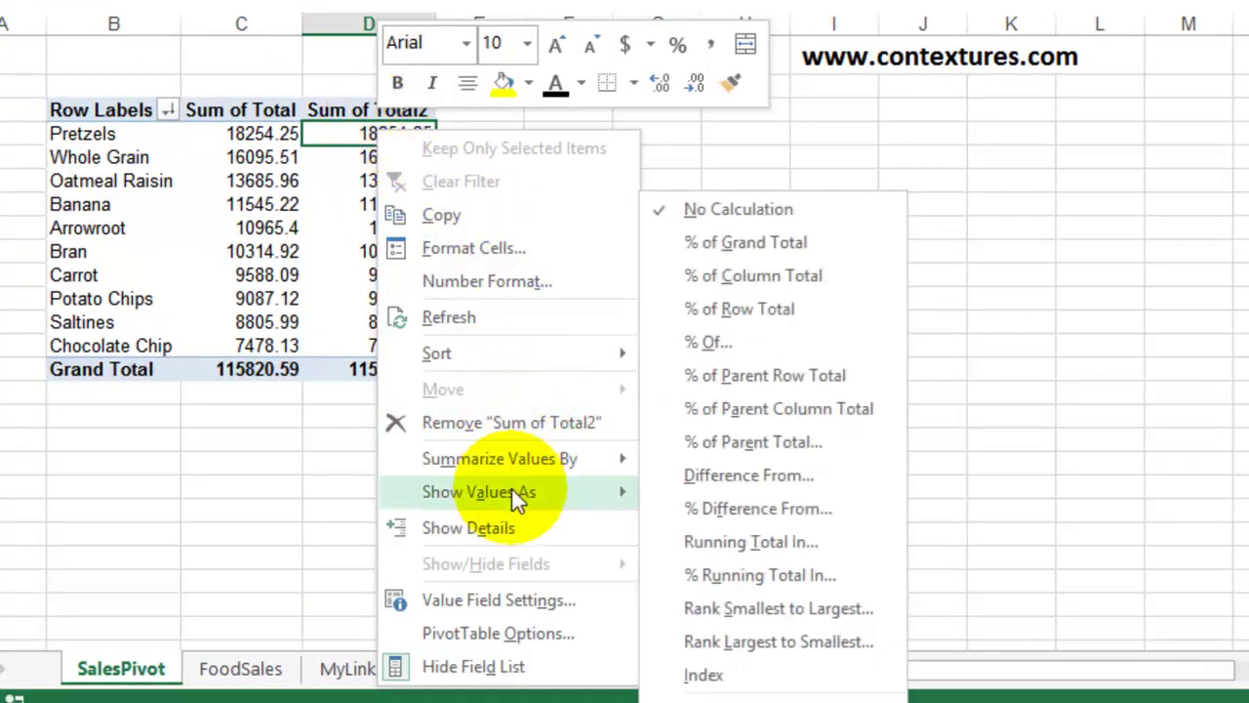
pyautogui.click(682, 580)
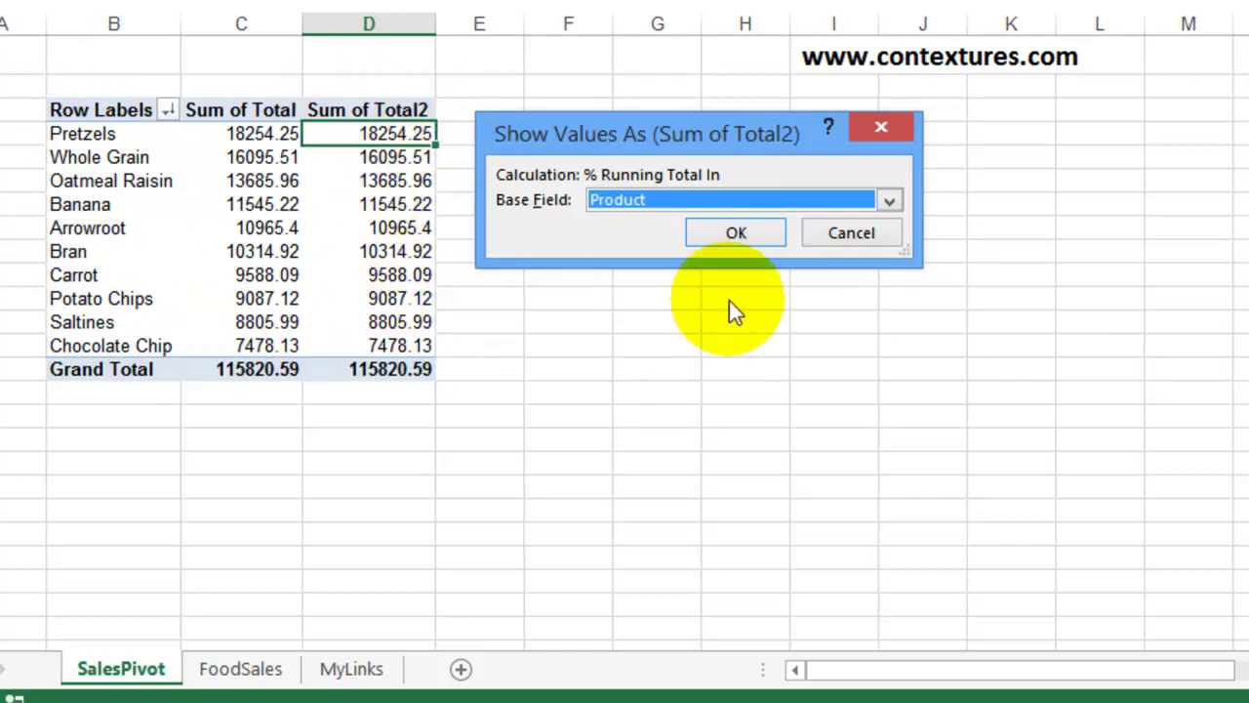
pyautogui.click(733, 233)
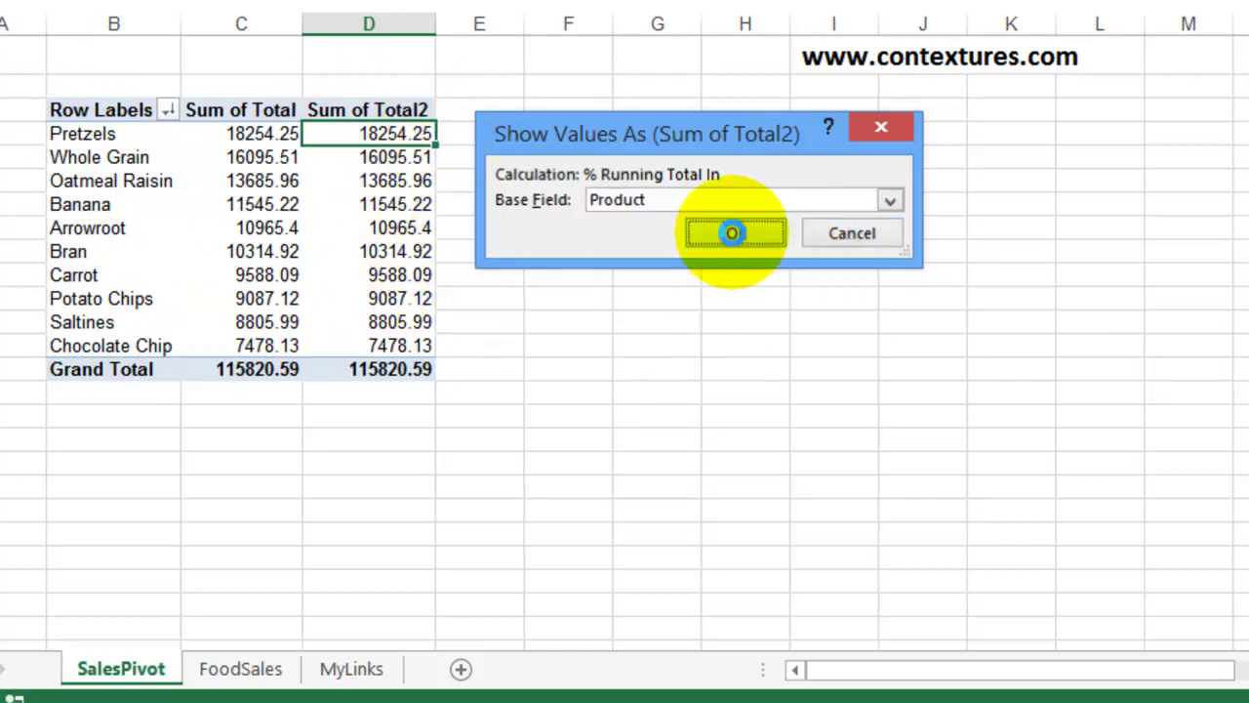
pyautogui.moveTo(334, 134)
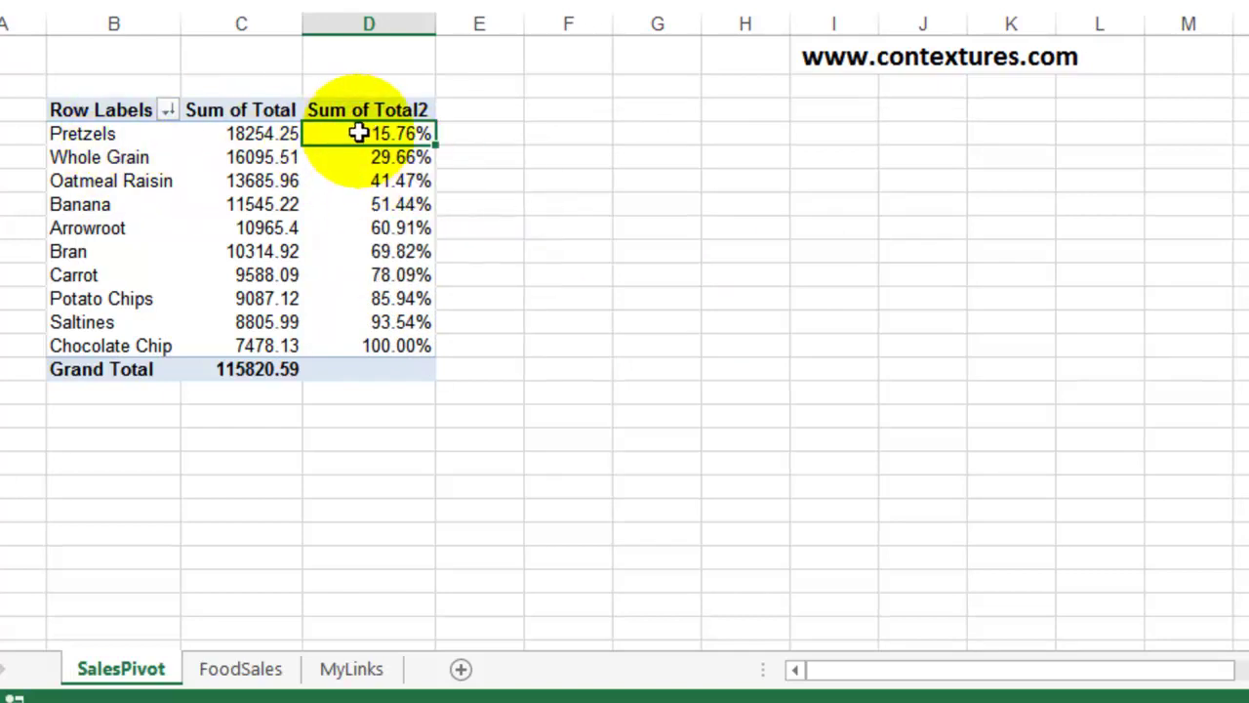
pyautogui.moveTo(351, 162)
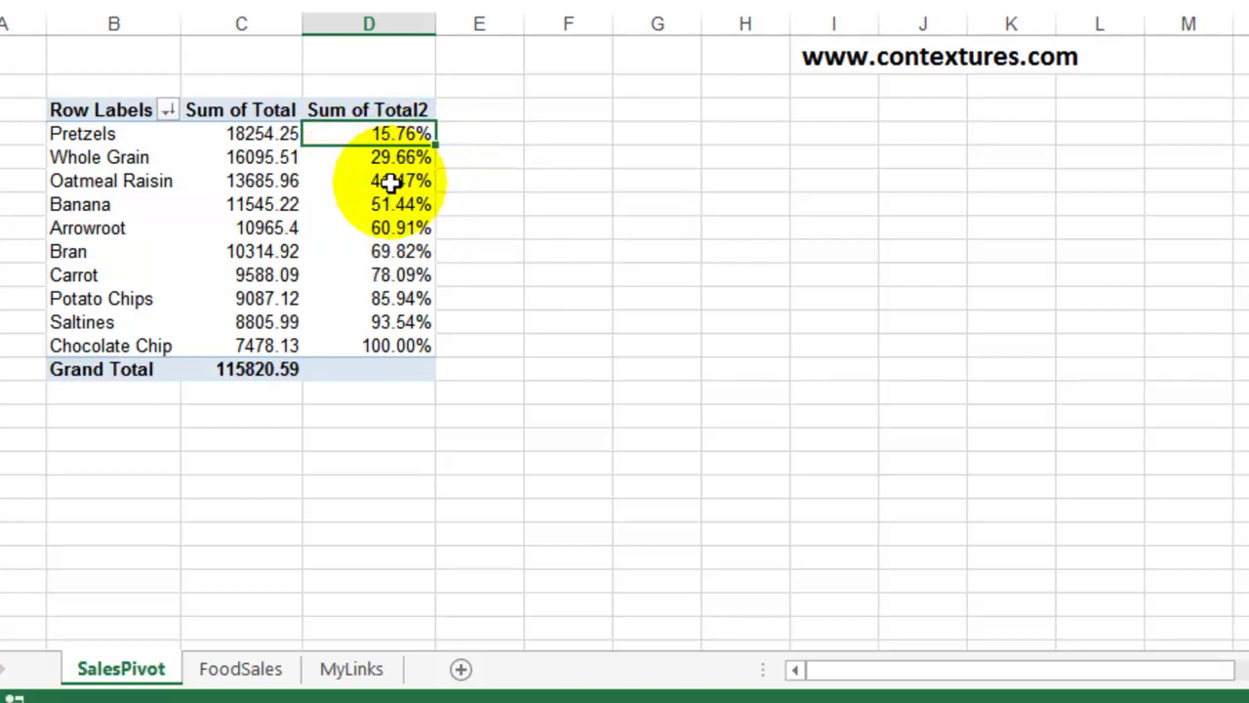
pyautogui.click(348, 205)
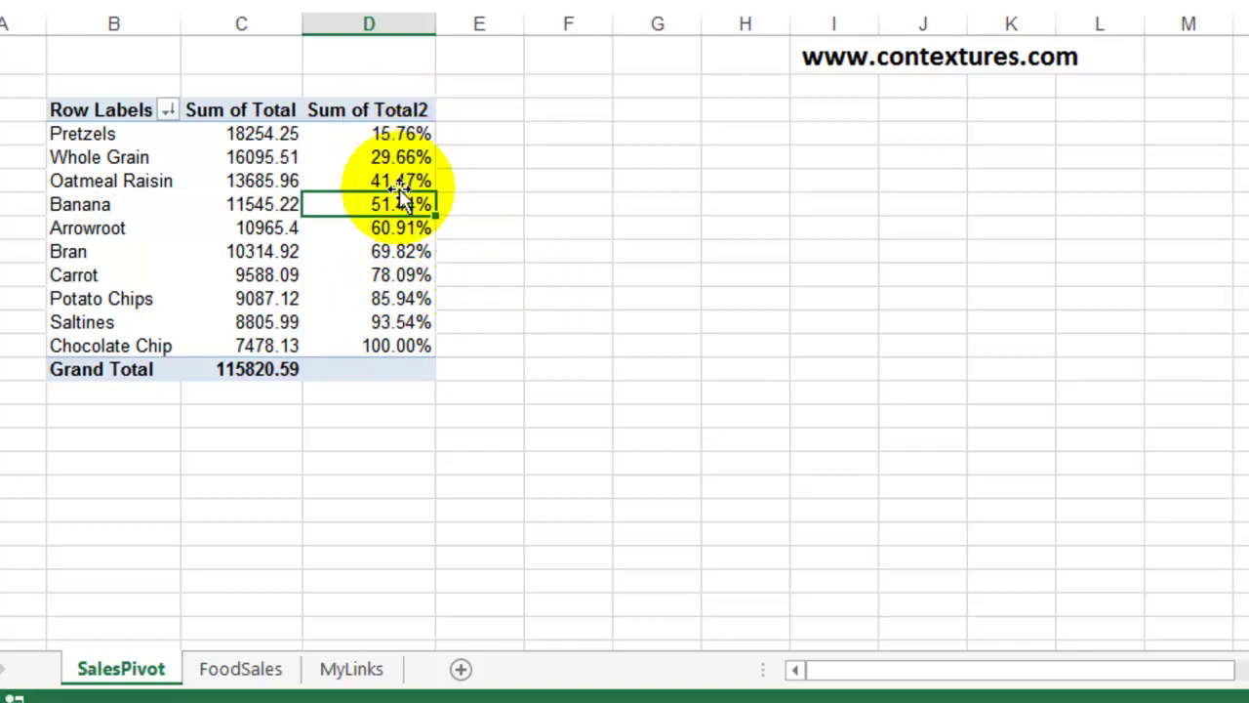
pyautogui.moveTo(397, 204)
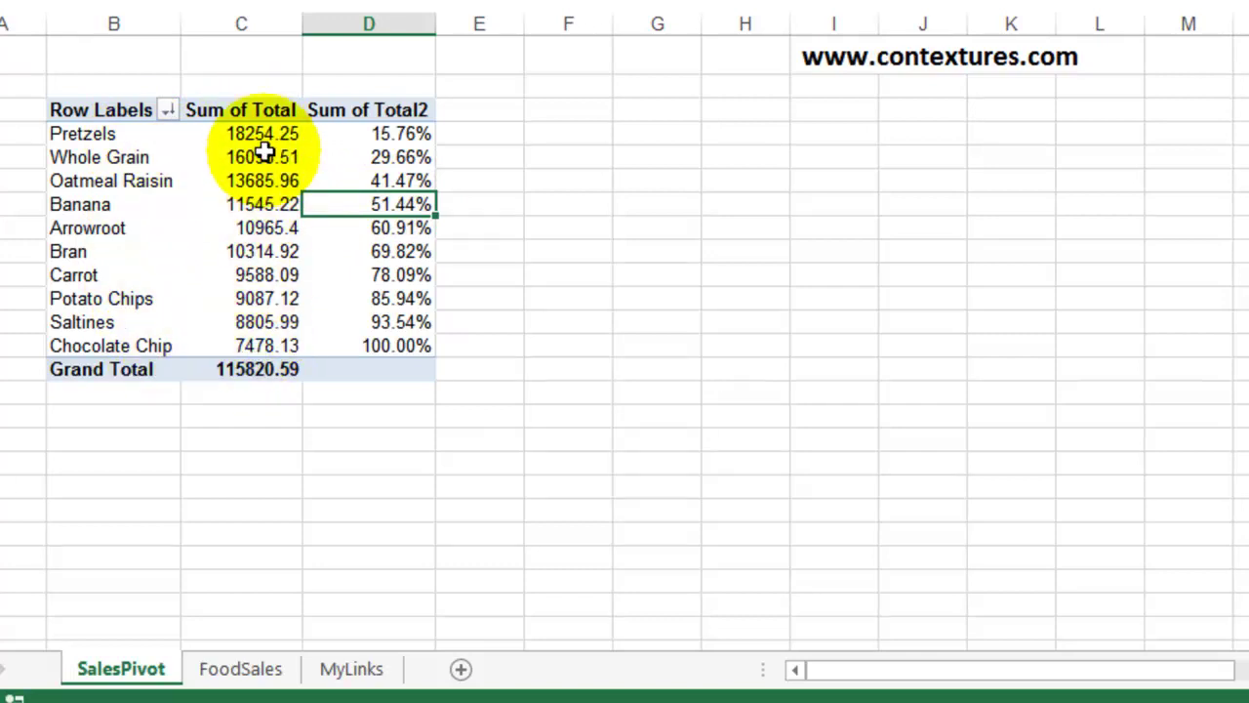
pyautogui.moveTo(282, 337)
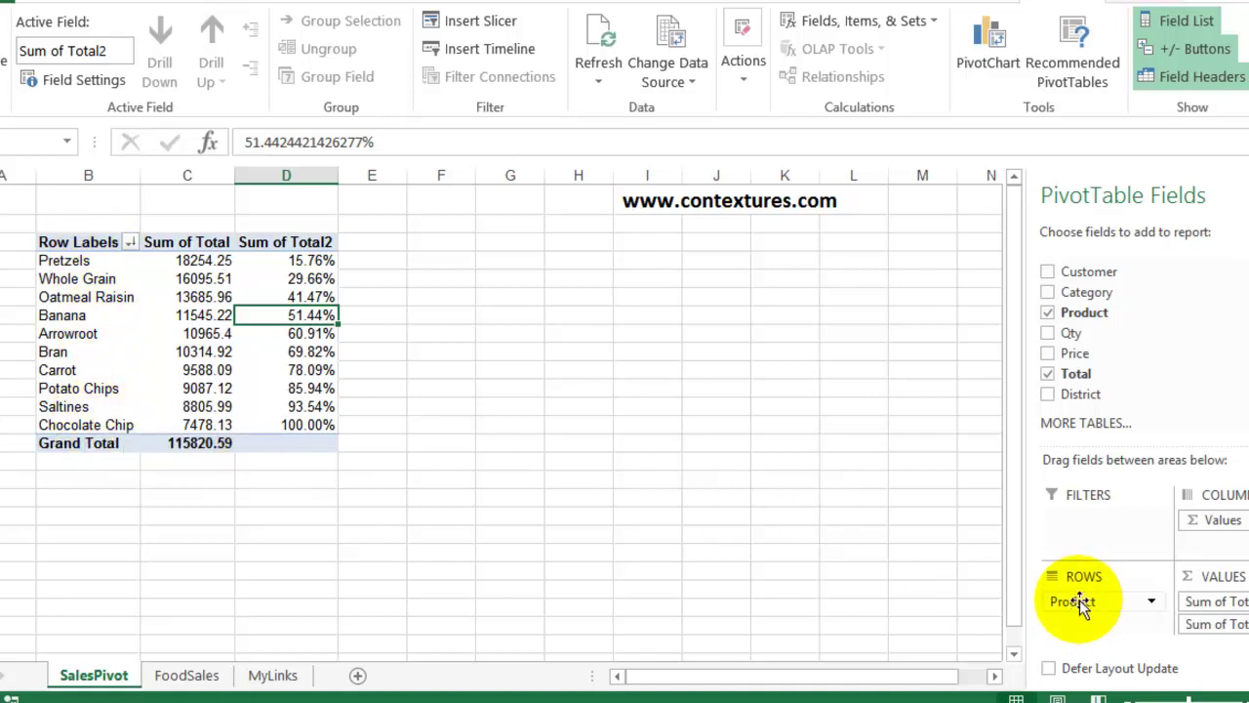
# - Replace Product with Date as the row field of the PivotTable
pyautogui.click(1047, 315)
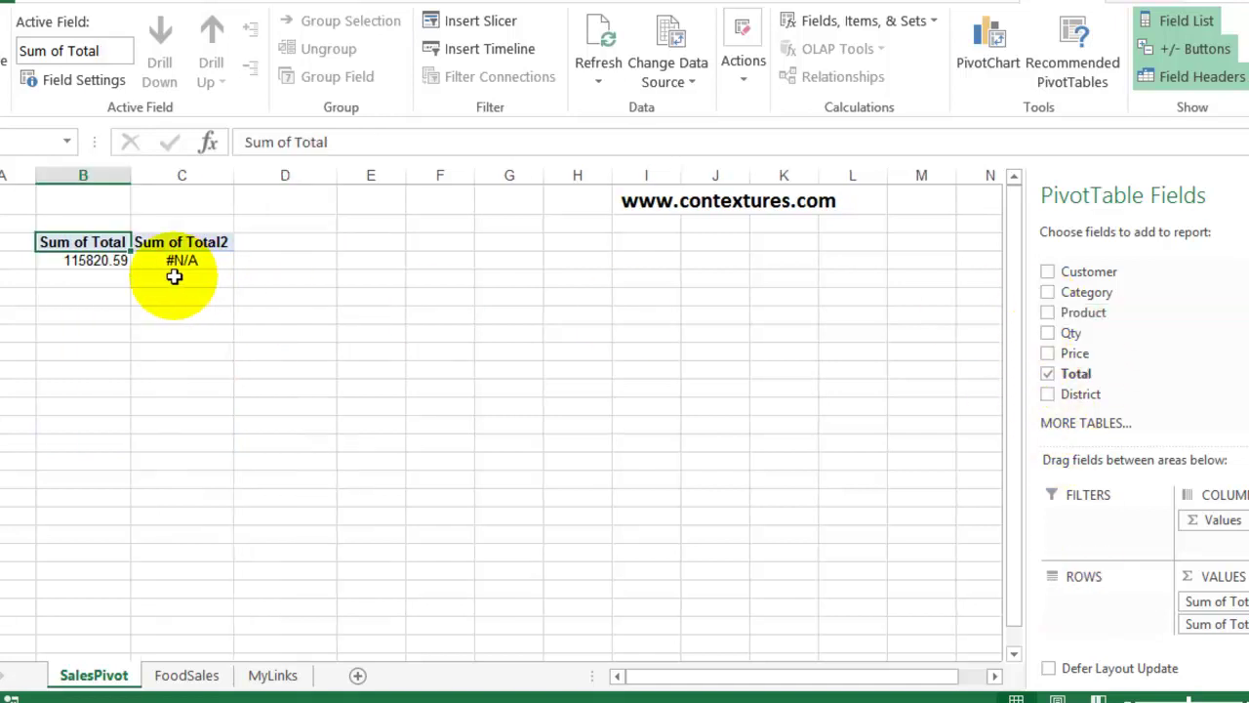
pyautogui.moveTo(196, 261)
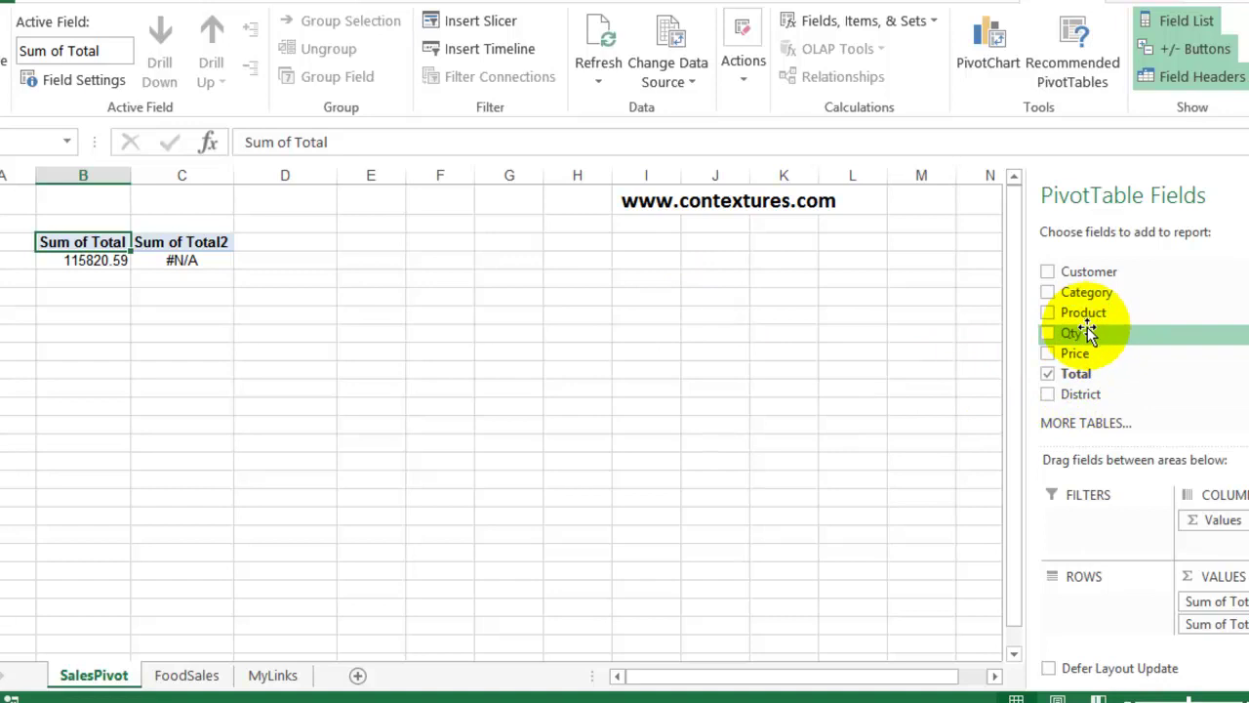
pyautogui.scroll(1, 1088, 327)
pyautogui.moveTo(1088, 264); pyautogui.dragTo(1073, 634)
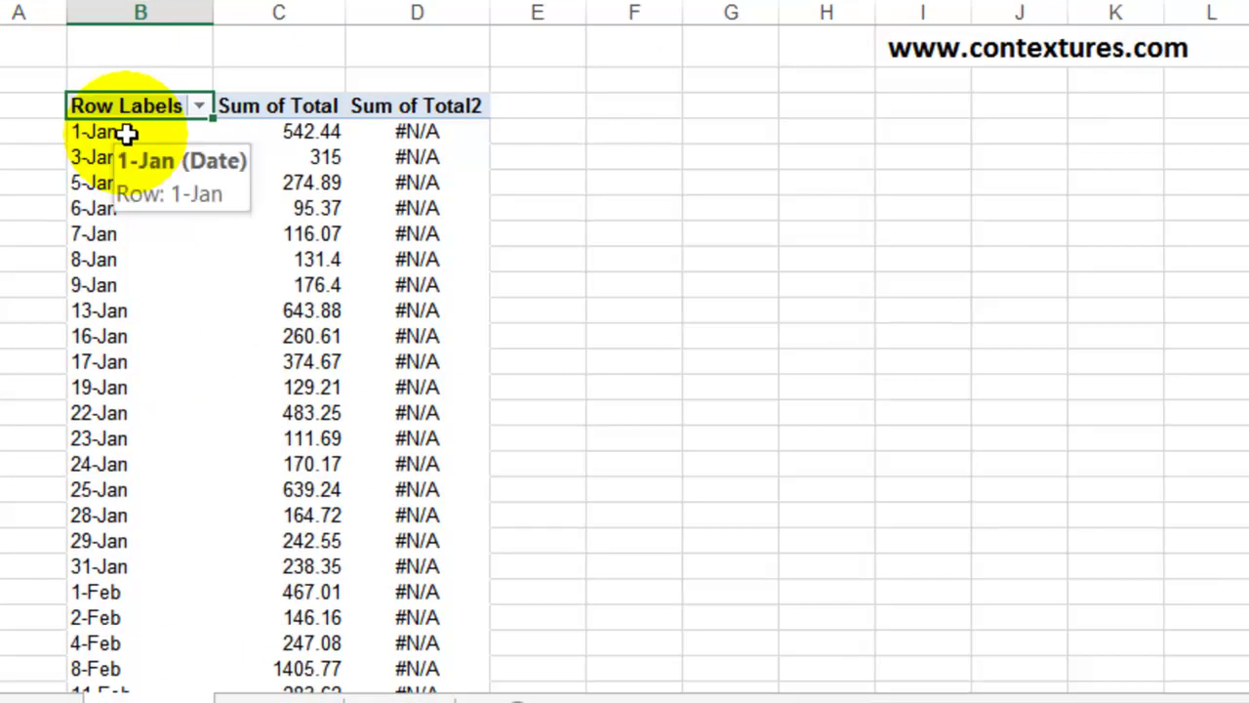
# - Group the PivotTable's row dates by Months and Years
pyautogui.rightClick(127, 133)
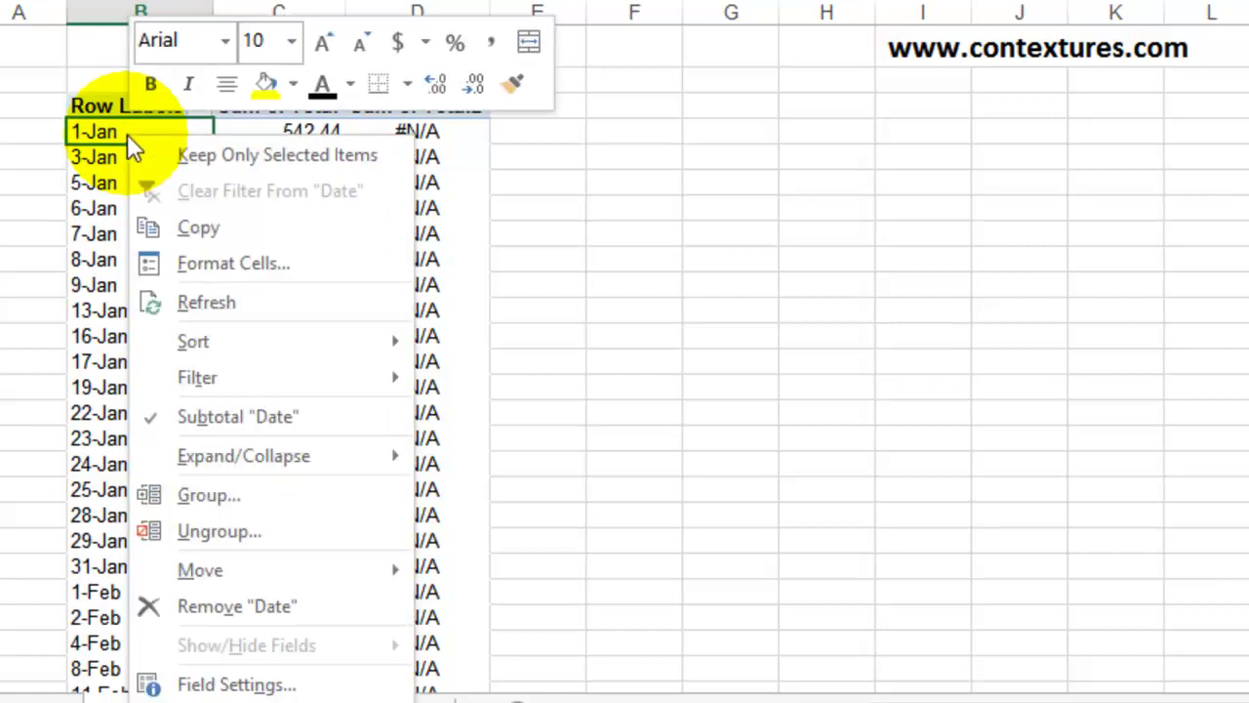
pyautogui.click(220, 493)
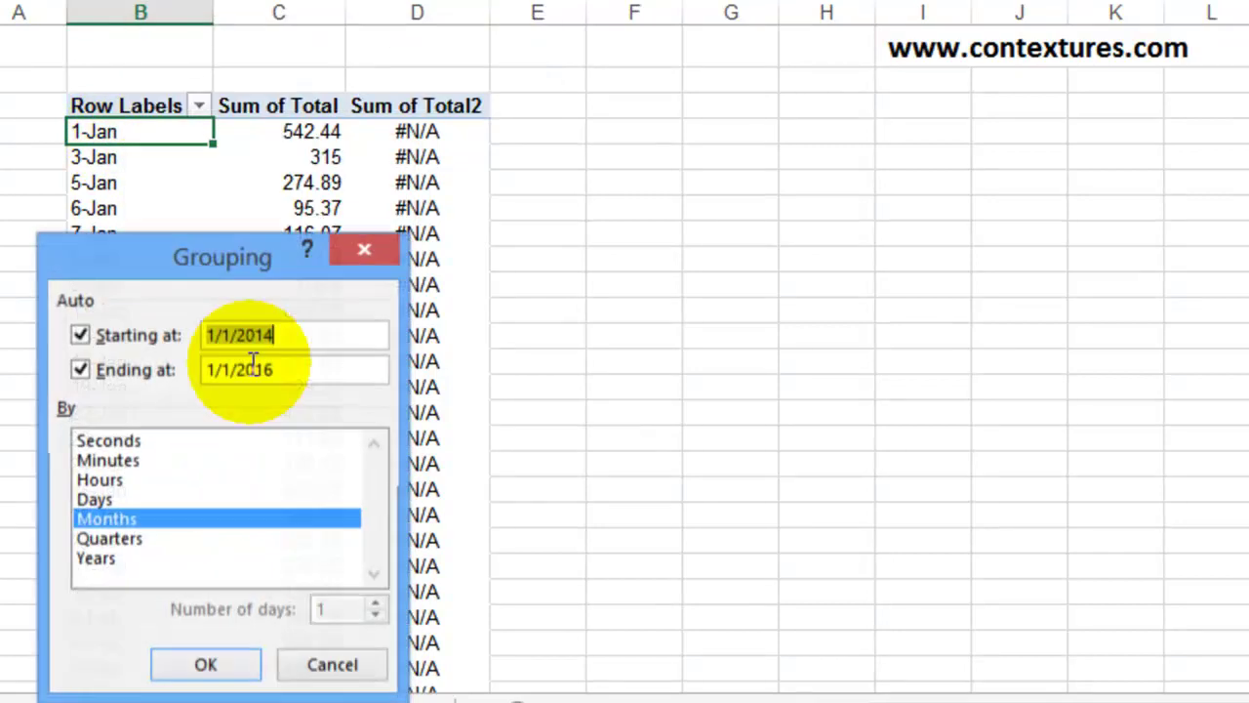
pyautogui.moveTo(227, 250); pyautogui.dragTo(677, 47)
pyautogui.click(564, 350)
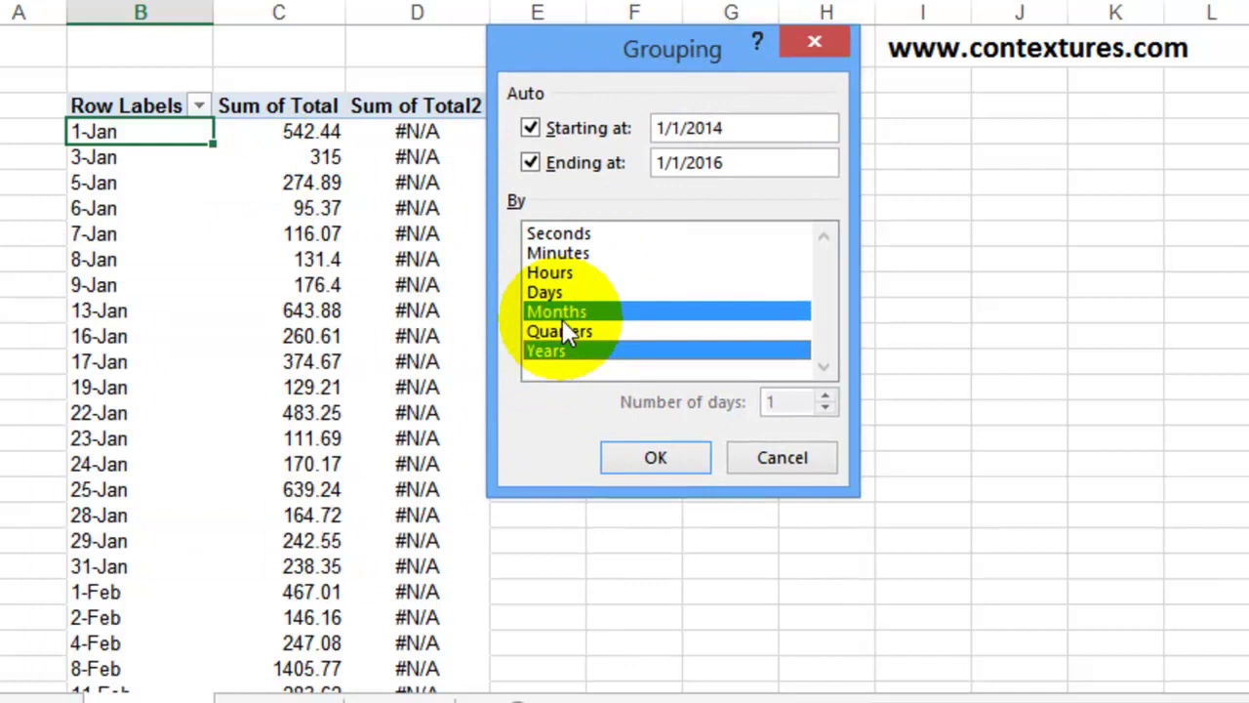
pyautogui.click(653, 454)
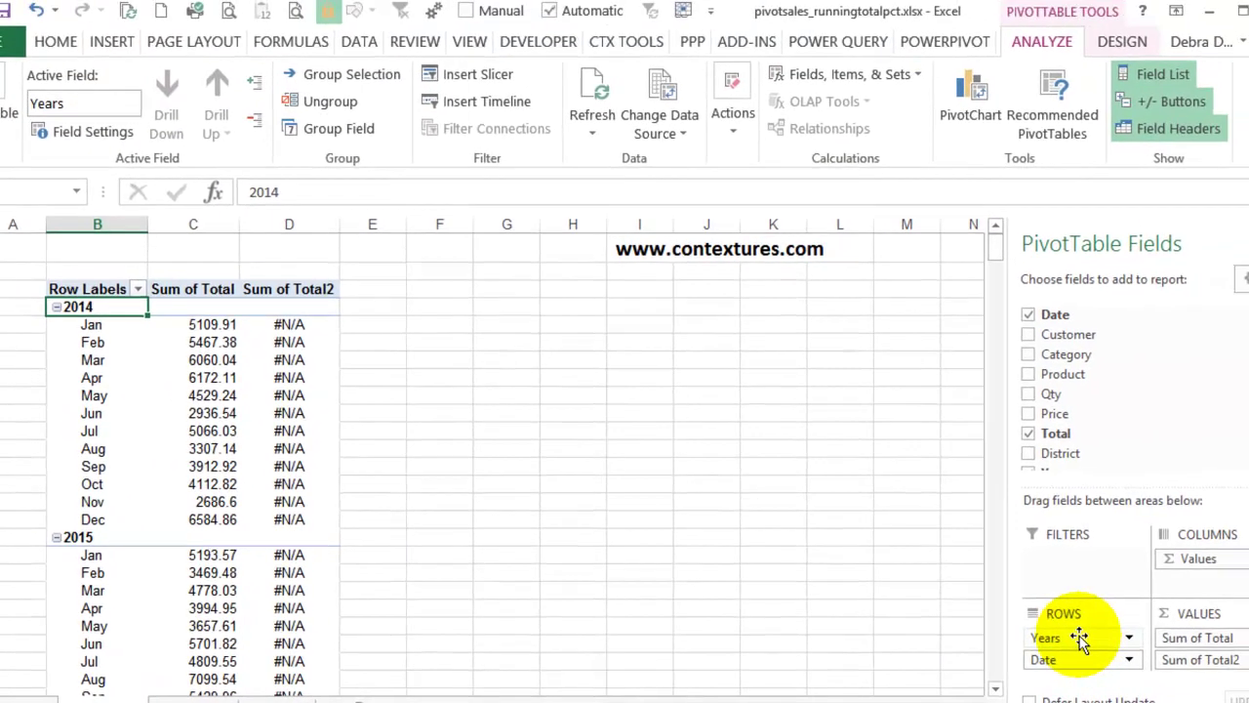
# - Move the Years field from the rows to the report filter and filter the PivotTable to 2015
pyautogui.moveTo(1131, 636); pyautogui.dragTo(1073, 558)
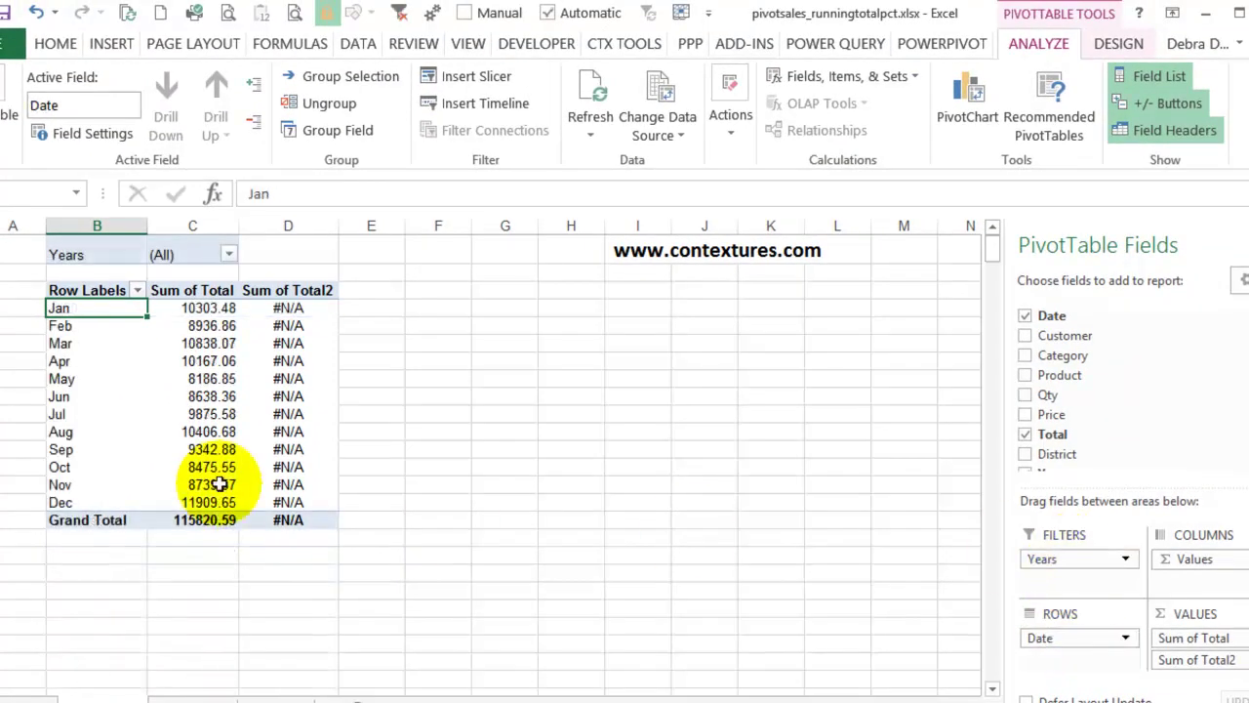
pyautogui.click(227, 254)
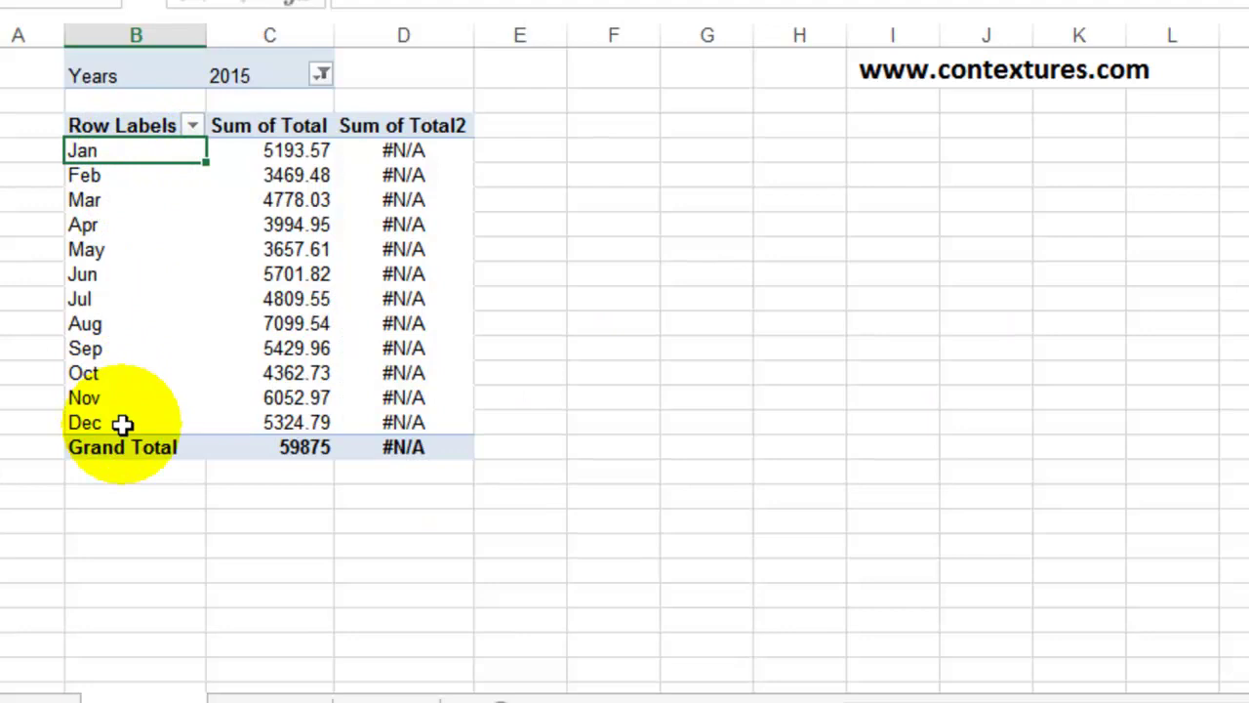
# - Change the base field of the Sum of Total2 % Running Total In calculation to Date
pyautogui.rightClick(394, 154)
pyautogui.moveTo(507, 533)
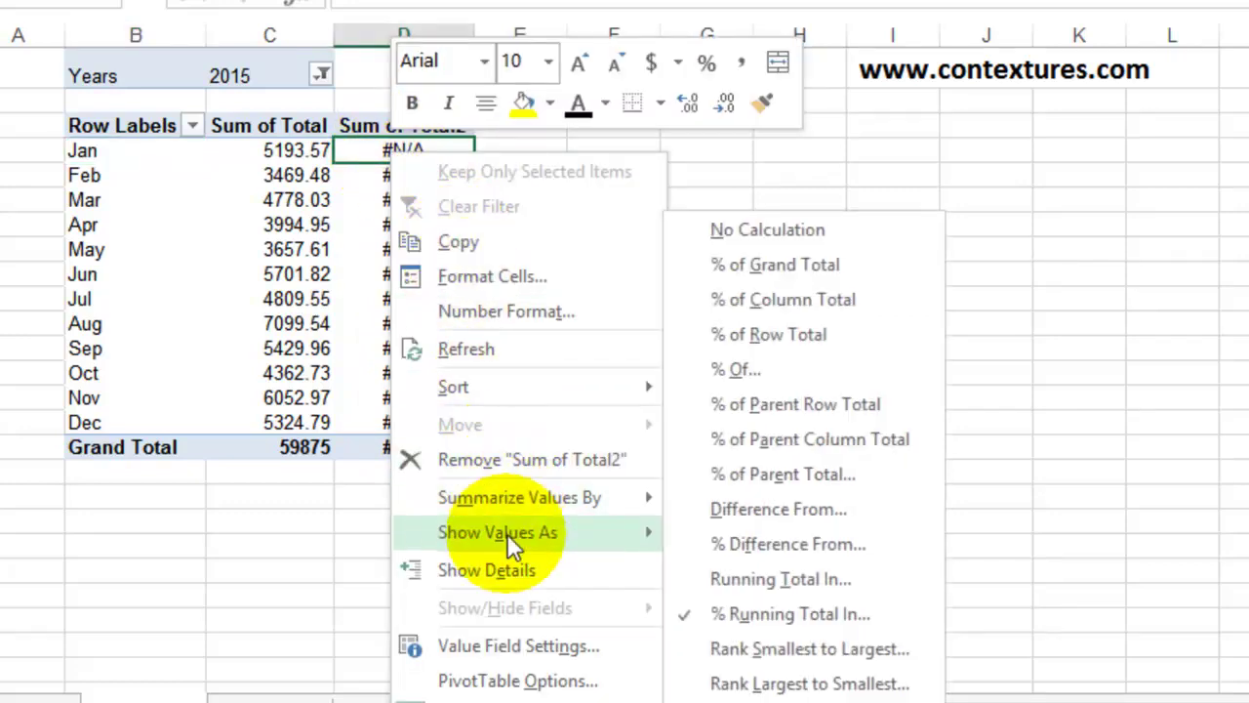
pyautogui.click(760, 616)
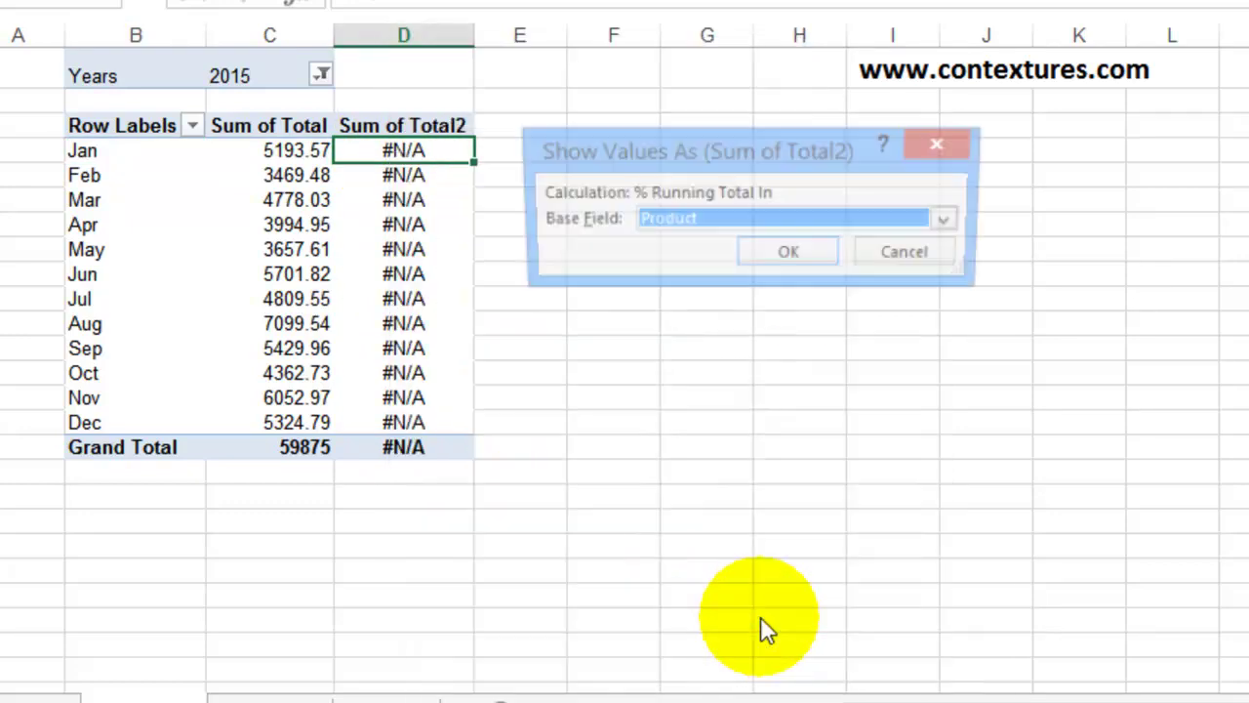
pyautogui.click(950, 223)
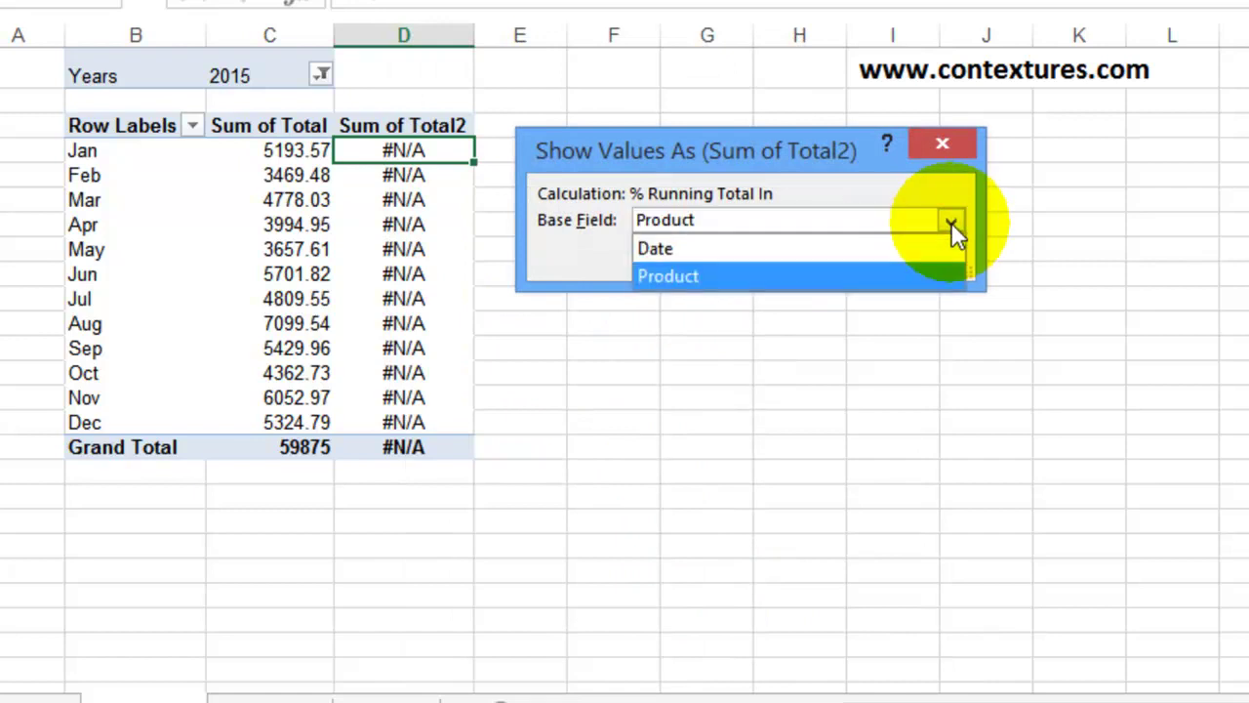
pyautogui.click(680, 246)
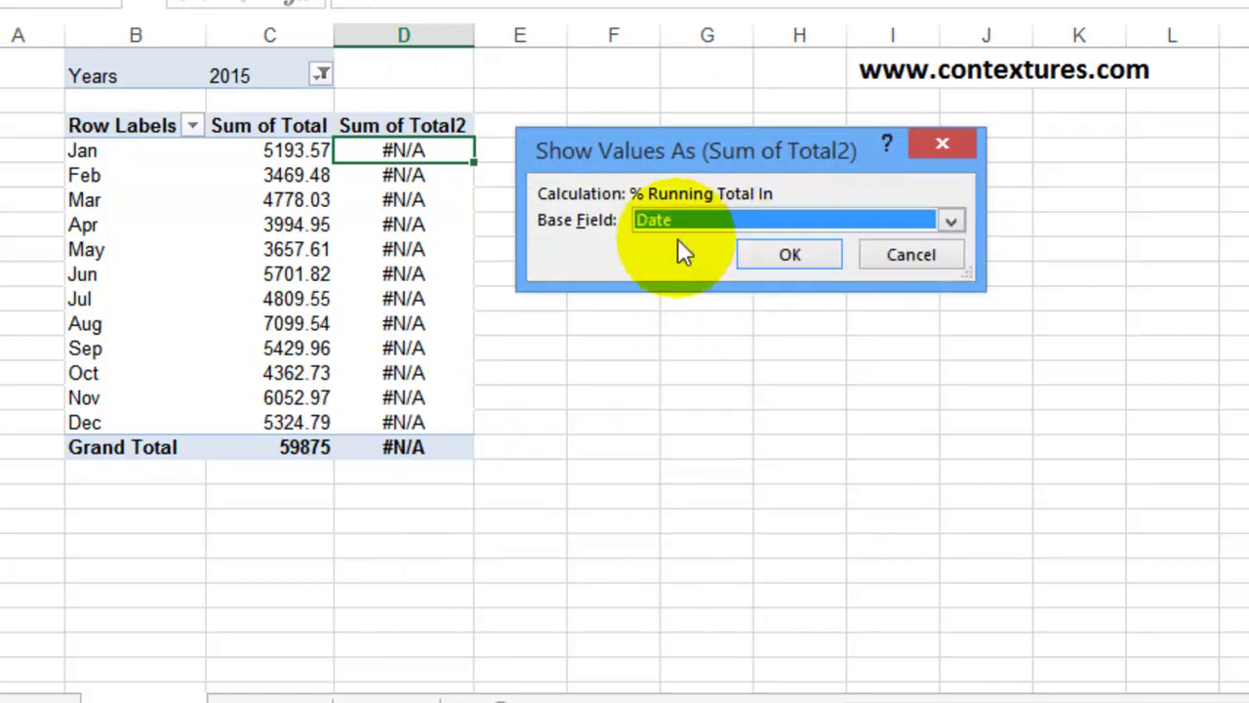
pyautogui.click(793, 256)
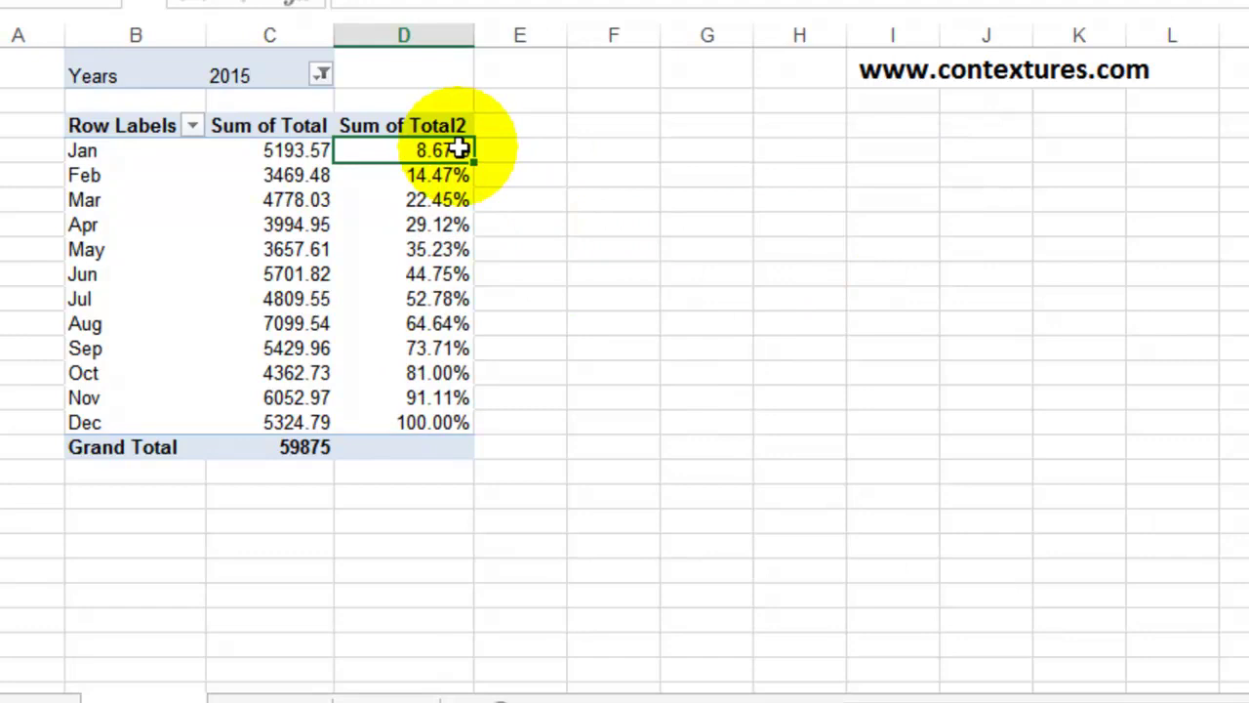
# - Examine the Sum of Total2 running percentages around mid-year, in June and July, and at December
pyautogui.click(439, 298)
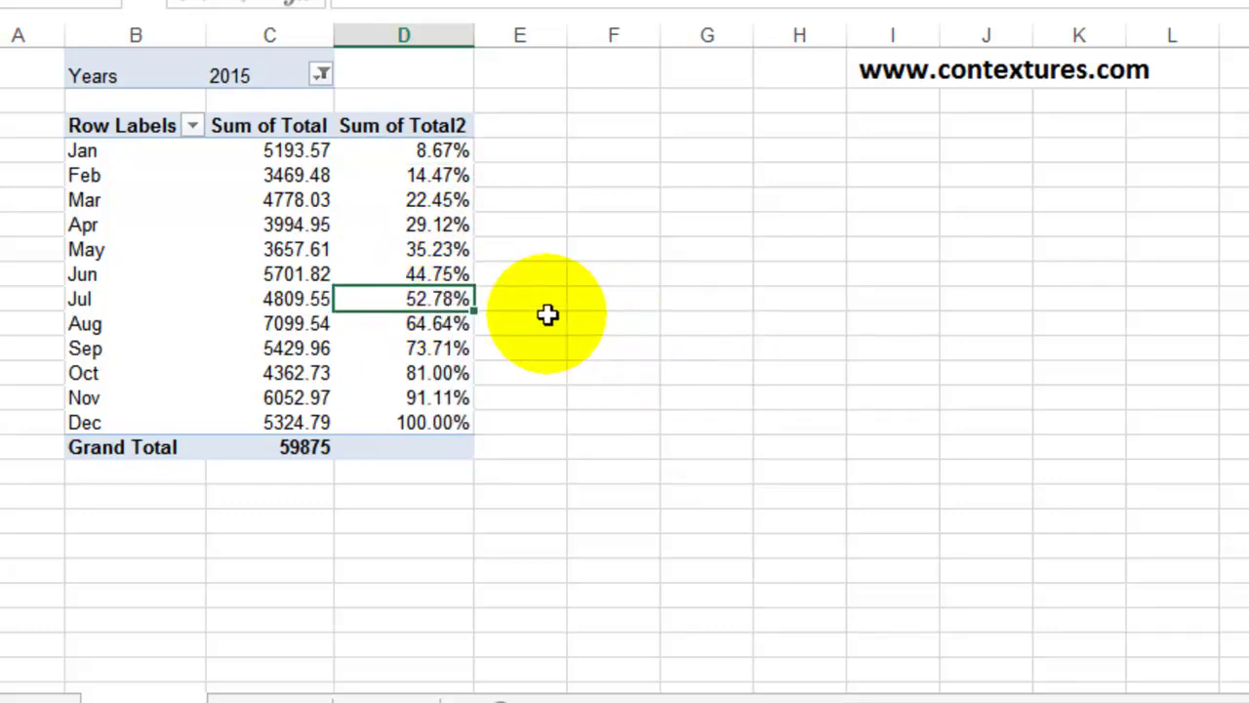
pyautogui.click(444, 274)
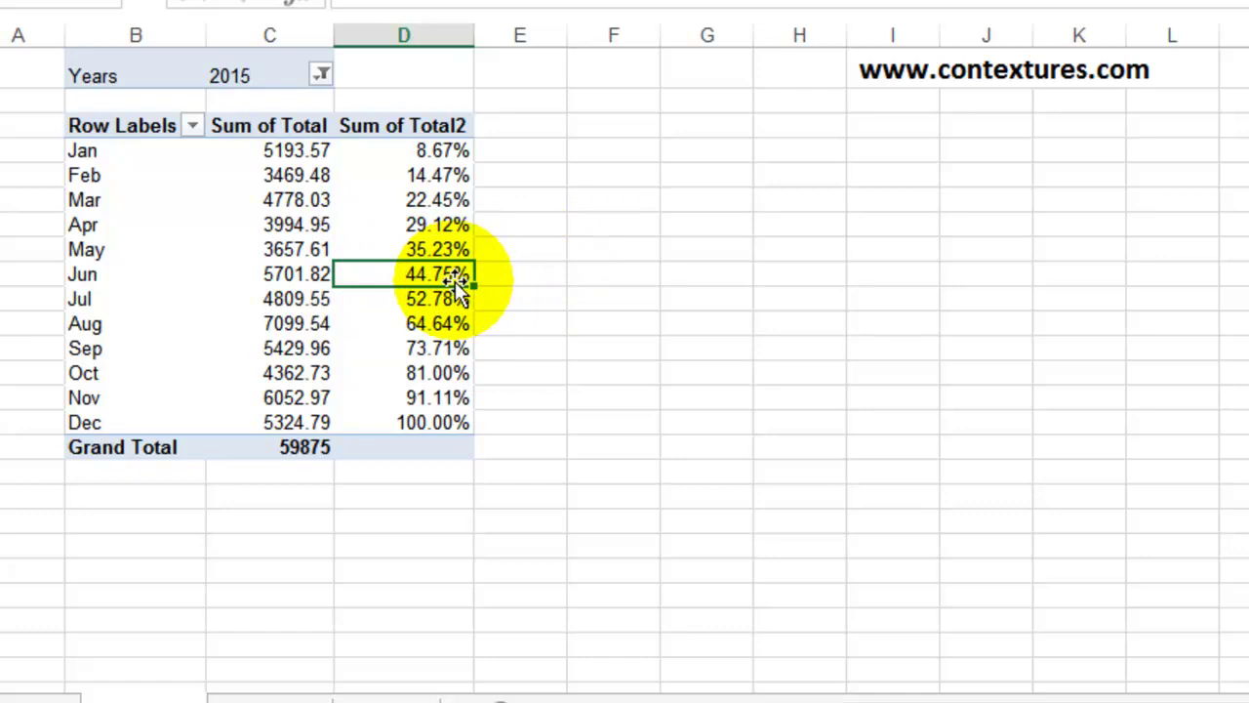
pyautogui.moveTo(418, 422)
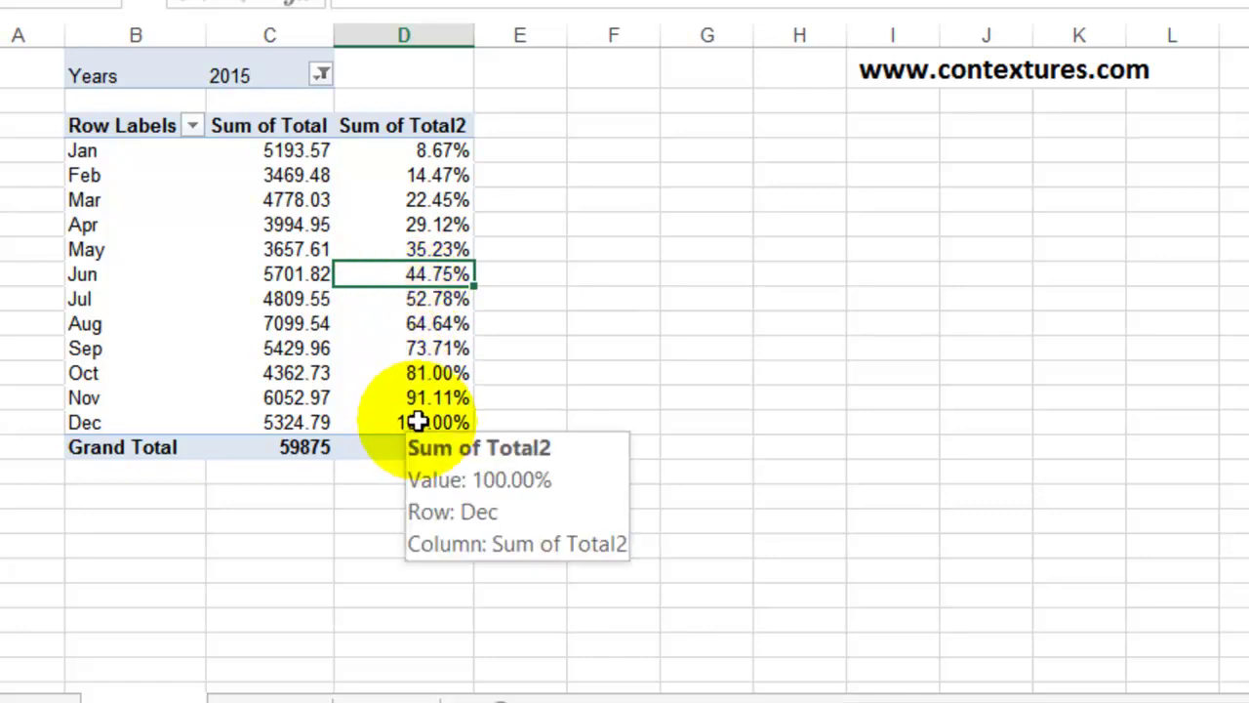